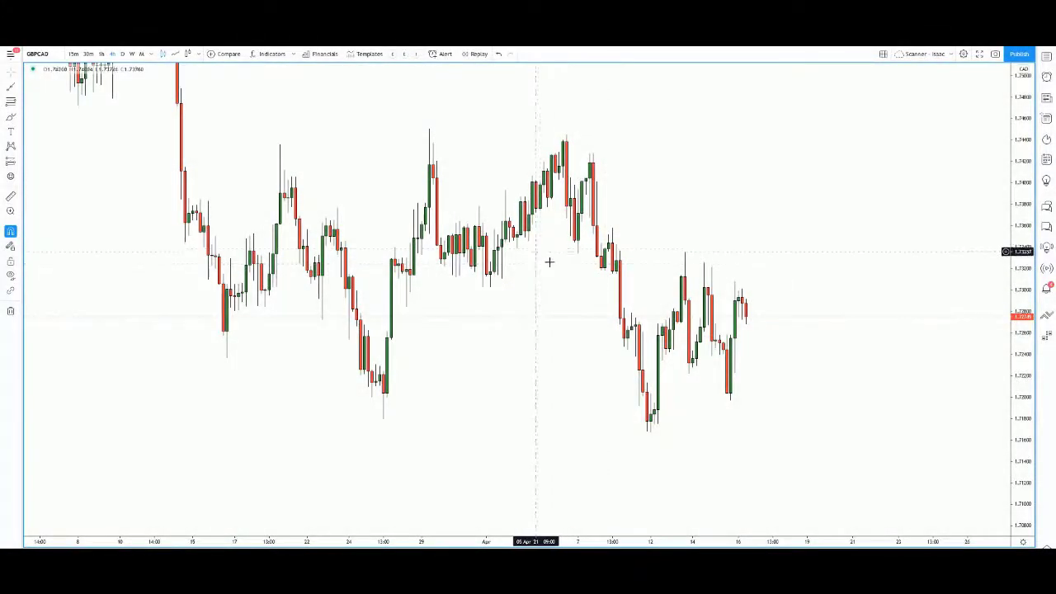
# - Underline the late-March low and the 12 April low with brush strokes, and undo both strokes
pyautogui.scroll(2, 495, 417)
pyautogui.moveTo(529, 419); pyautogui.dragTo(569, 421)
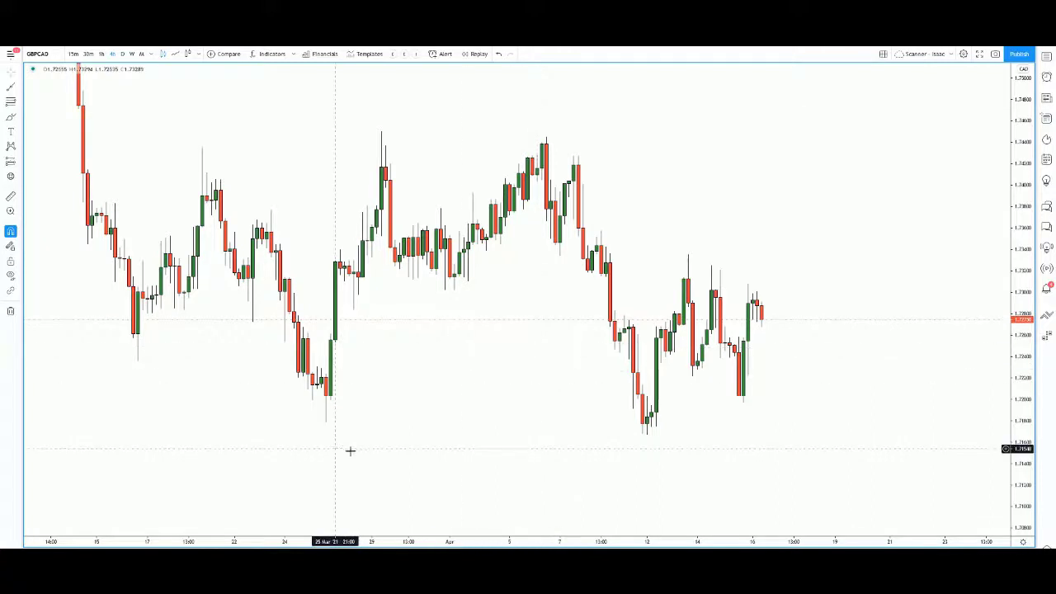
pyautogui.moveTo(518, 516)
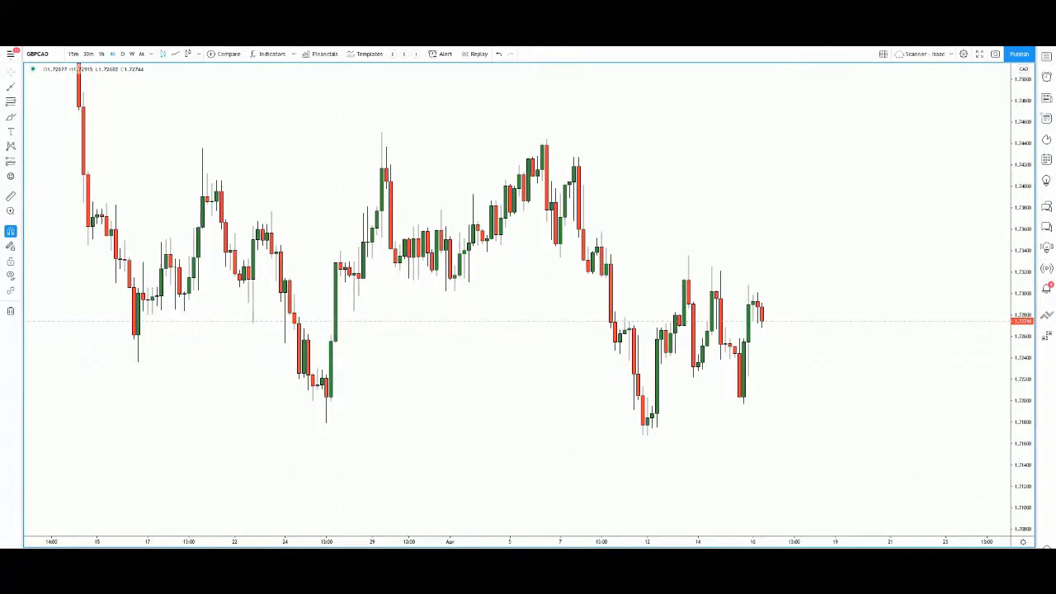
pyautogui.moveTo(316, 428); pyautogui.dragTo(367, 435)
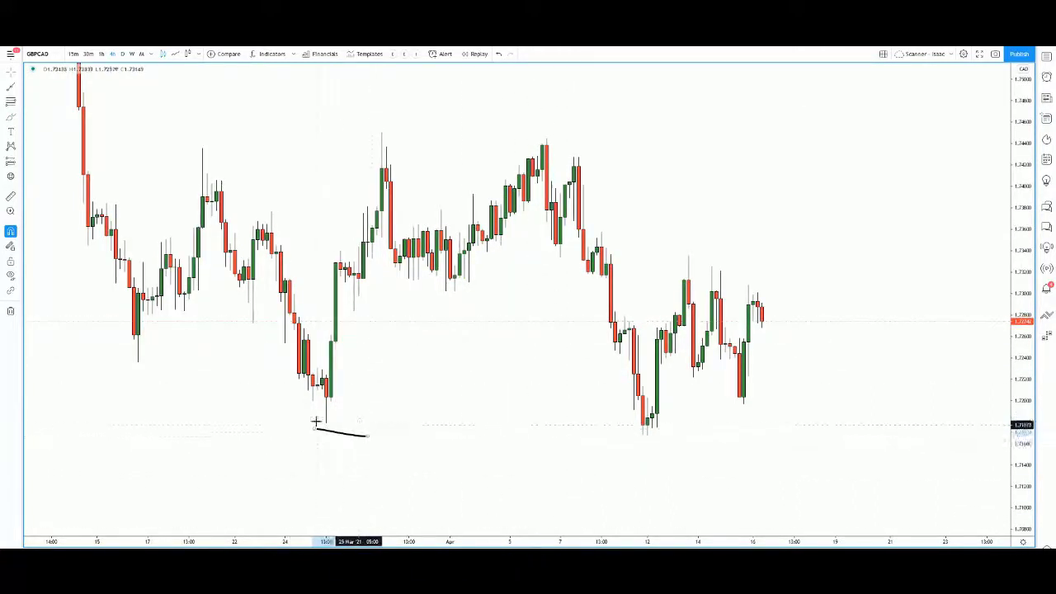
pyautogui.moveTo(606, 434); pyautogui.dragTo(760, 435)
pyautogui.moveTo(528, 490)
pyautogui.hotkey('ctrl', 'z')
pyautogui.hotkey('ctrl', 'z')
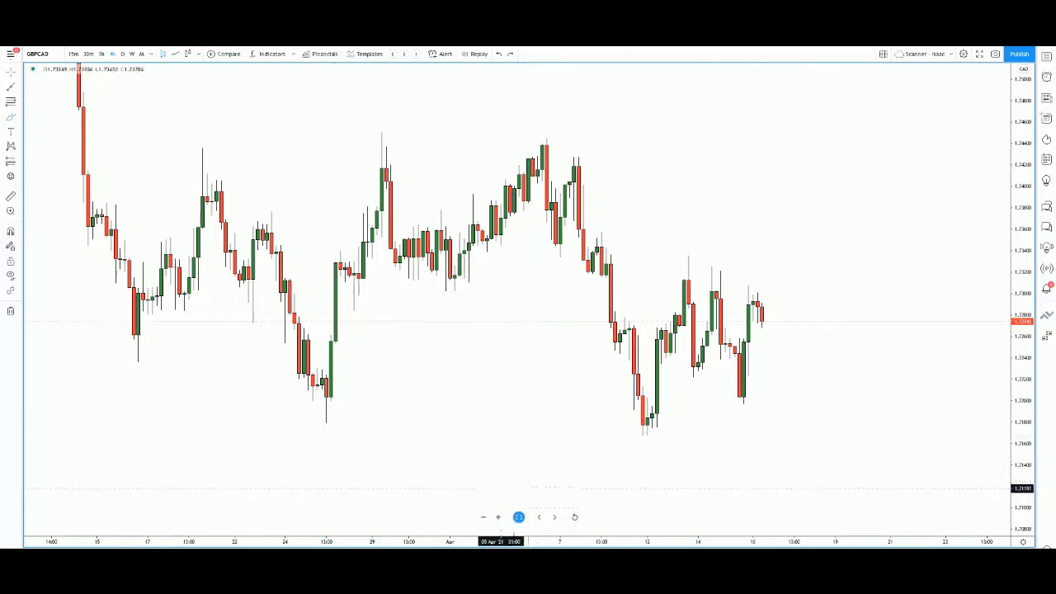
pyautogui.press('ctrl')
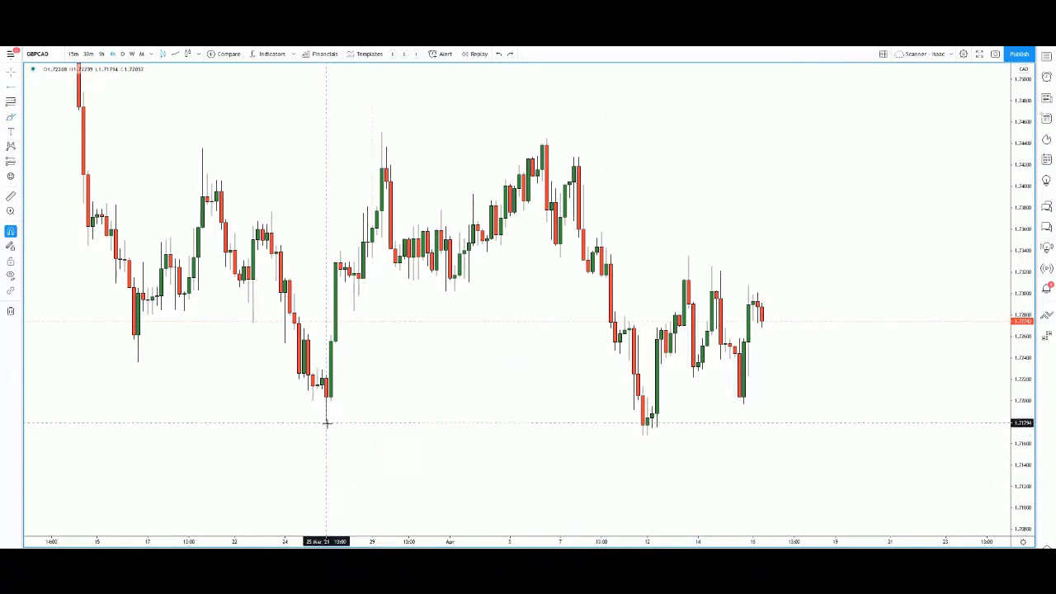
# - Draw a horizontal ray from the 25 March low at about 1.71794 and apply the Green template to it
pyautogui.click(326, 422)
pyautogui.doubleClick(448, 422)
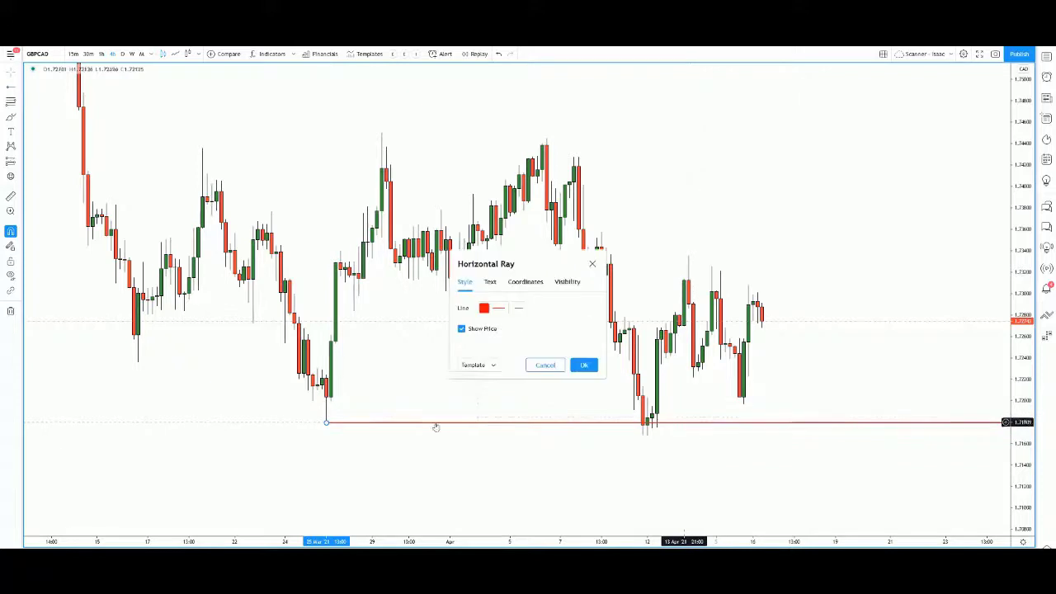
pyautogui.click(475, 365)
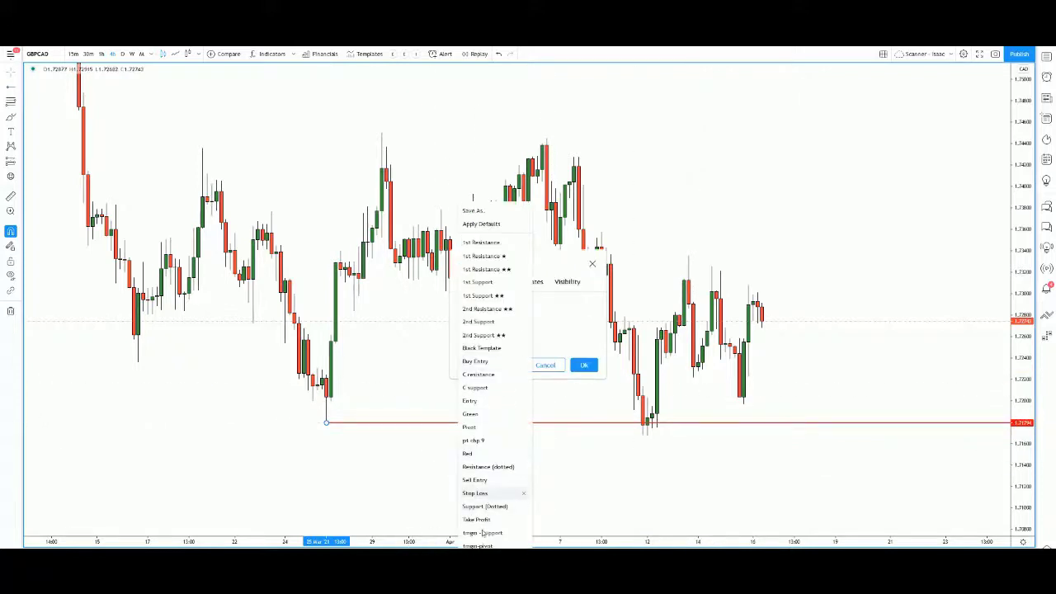
pyautogui.click(475, 416)
pyautogui.click(584, 364)
# - Mark the descending highs from 13 to 16 April with freehand brush strokes, and undo the strokes
pyautogui.moveTo(625, 469); pyautogui.dragTo(584, 465)
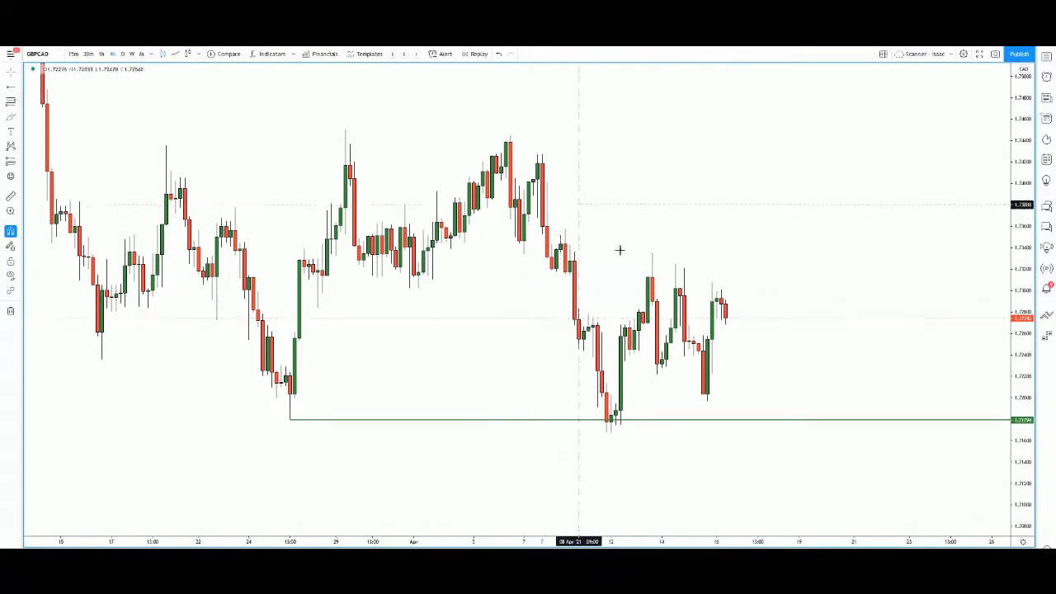
pyautogui.moveTo(647, 277); pyautogui.dragTo(719, 302)
pyautogui.hotkey('ctrl', 'z')
pyautogui.hotkey('ctrl', 'z')
pyautogui.hotkey('ctrl', 'z')
pyautogui.press('ctrl')
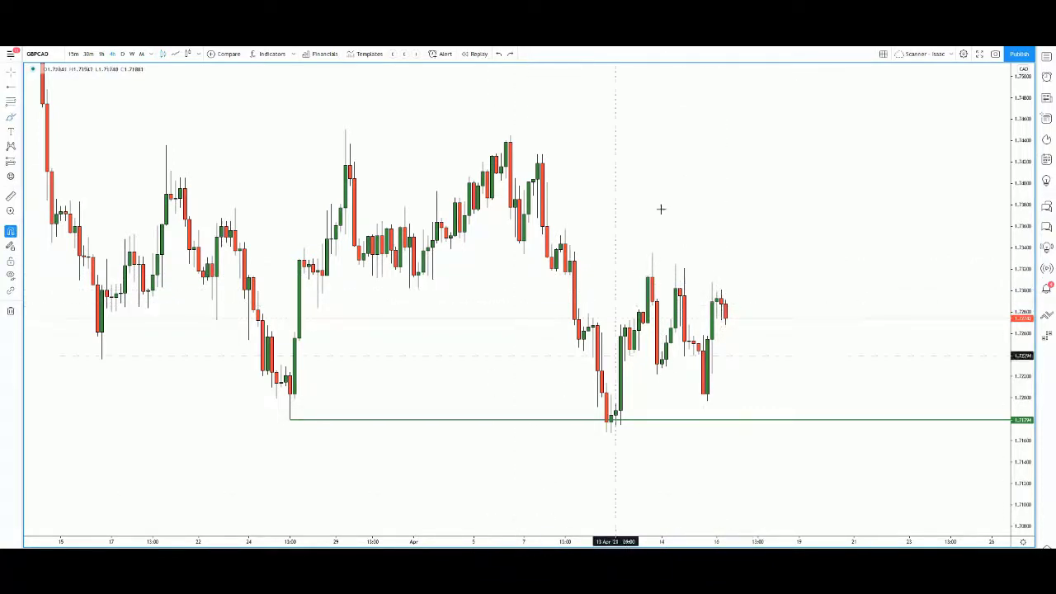
# - Draw a Fib retracement from the 13 April high to the following swing low and show the 0.786 level instead of 0.618
pyautogui.moveTo(652, 247); pyautogui.dragTo(656, 374)
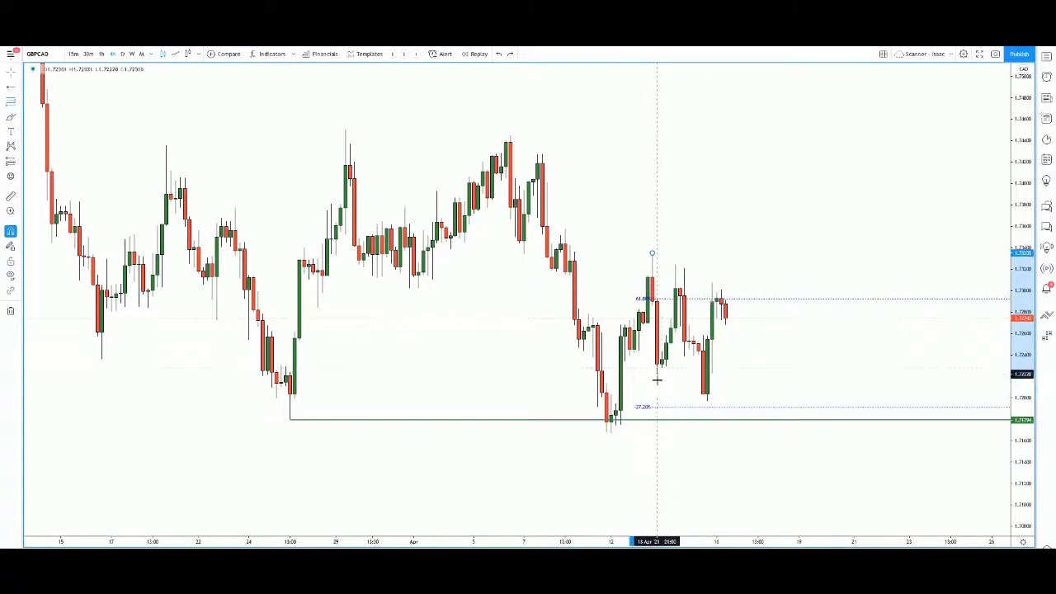
pyautogui.doubleClick(669, 301)
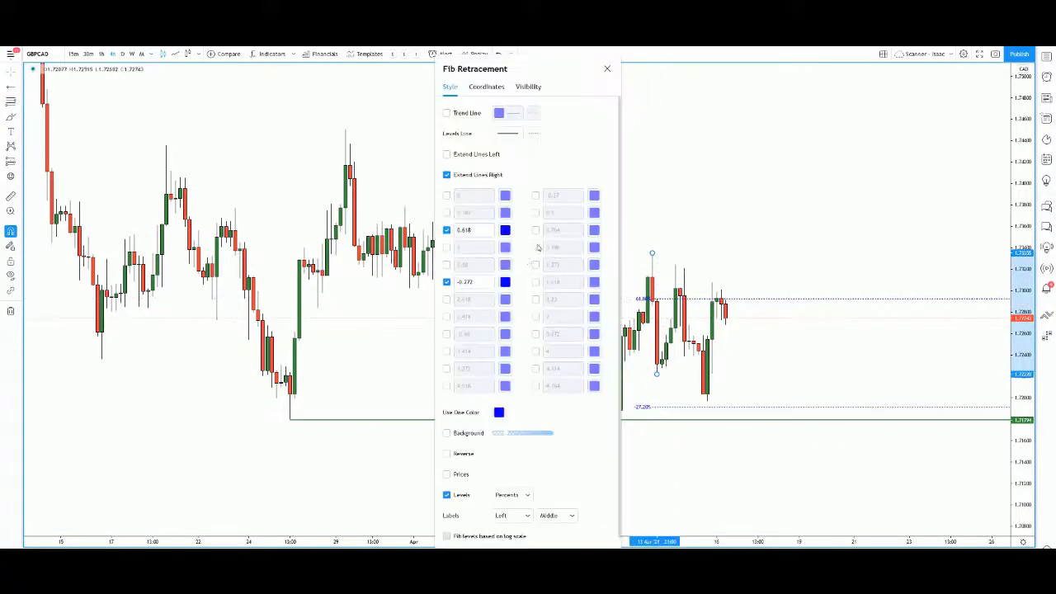
pyautogui.click(535, 246)
pyautogui.click(446, 230)
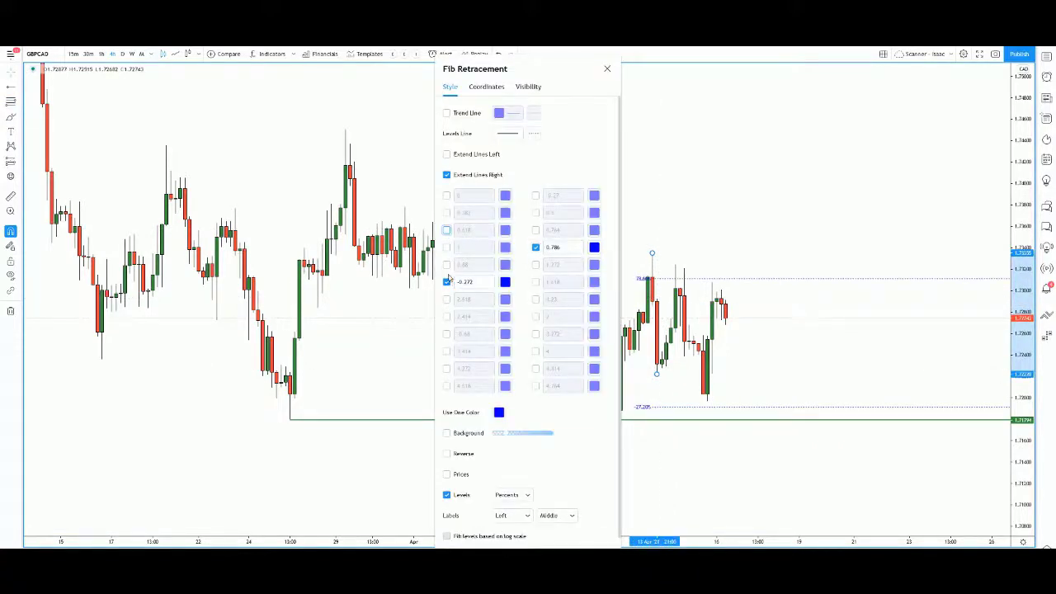
pyautogui.click(598, 546)
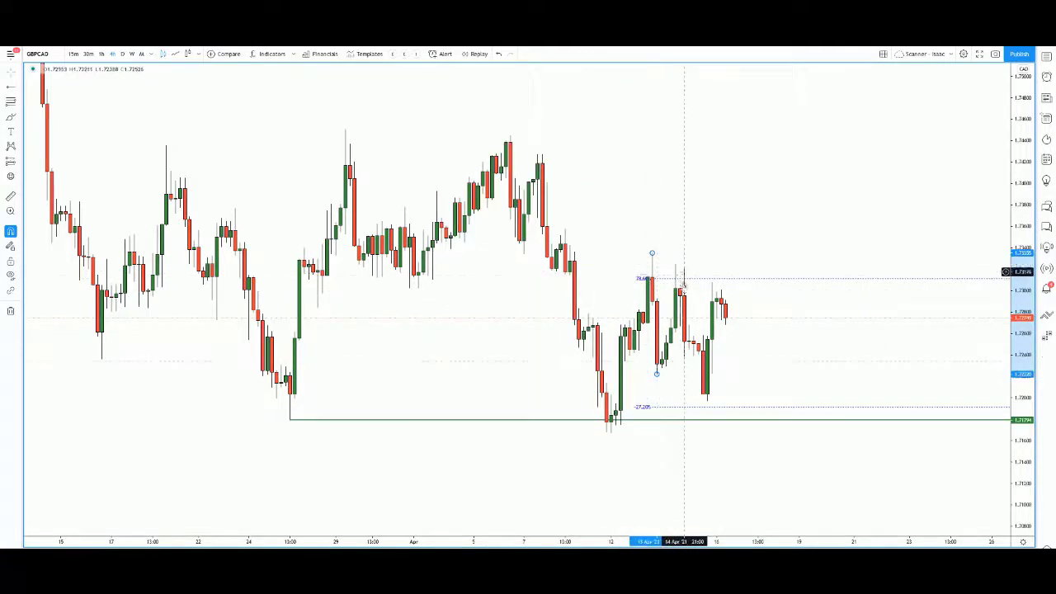
# - Delete the Fib retracement and draw a new one from the 14 April high to the 15 April low
pyautogui.press('Delete')
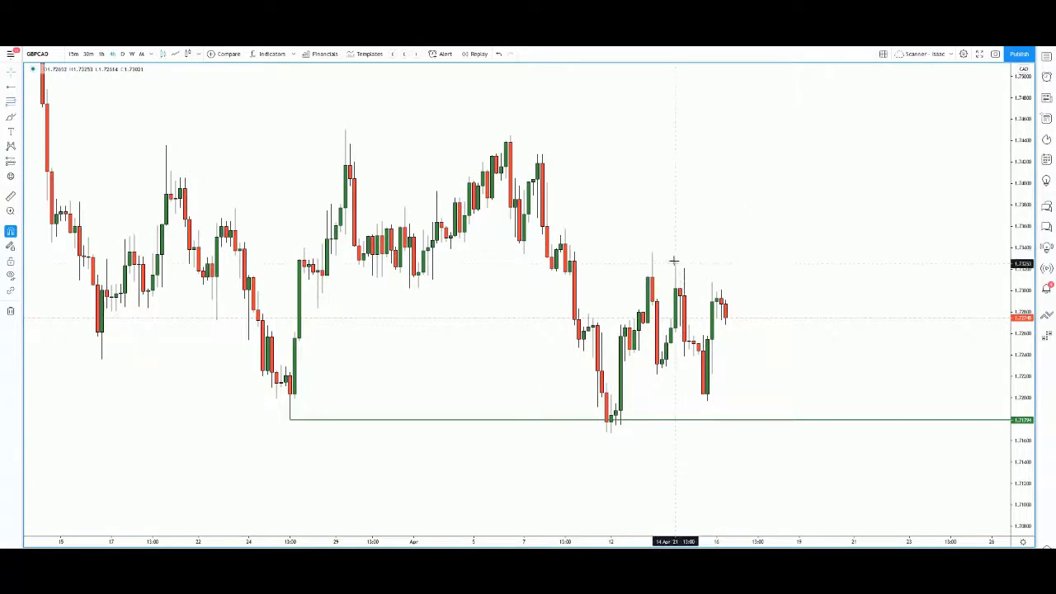
pyautogui.click(706, 400)
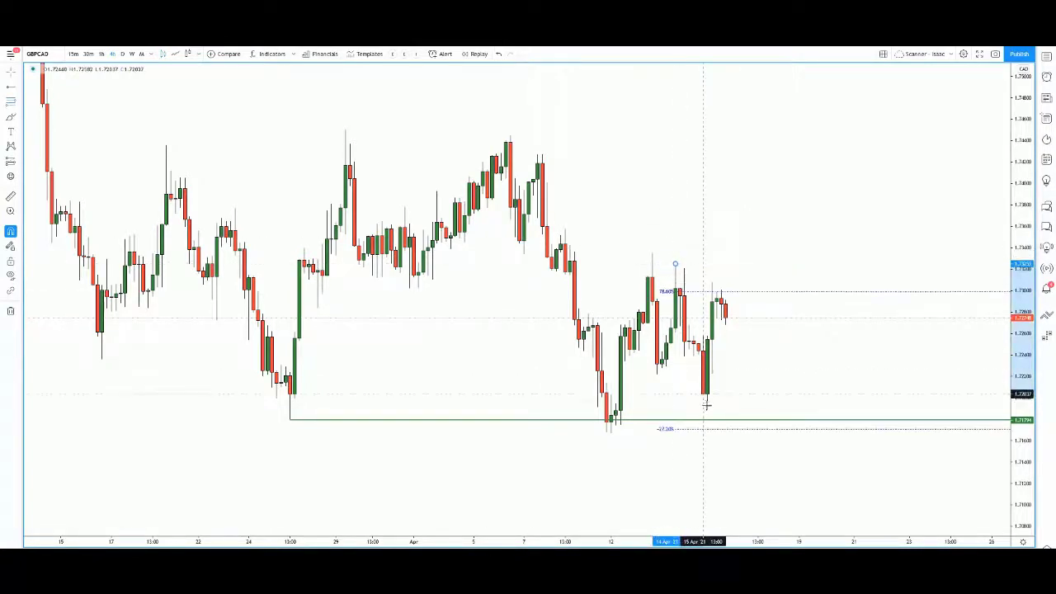
# - Draw a rectangle between the green ray and the -27.2% level, from the 12 April low to about 24 April, using the Bullish Area template
pyautogui.click(612, 436)
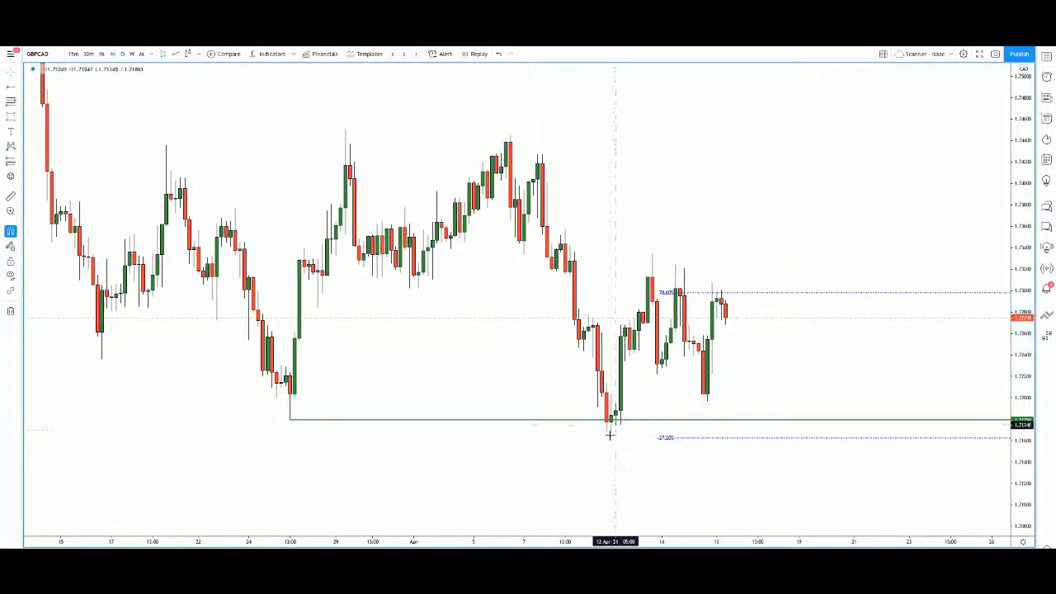
pyautogui.moveTo(607, 429)
pyautogui.mouseDown()
pyautogui.moveTo(931, 420)
pyautogui.moveTo(956, 424)
pyautogui.moveTo(960, 438)
pyautogui.mouseUp()
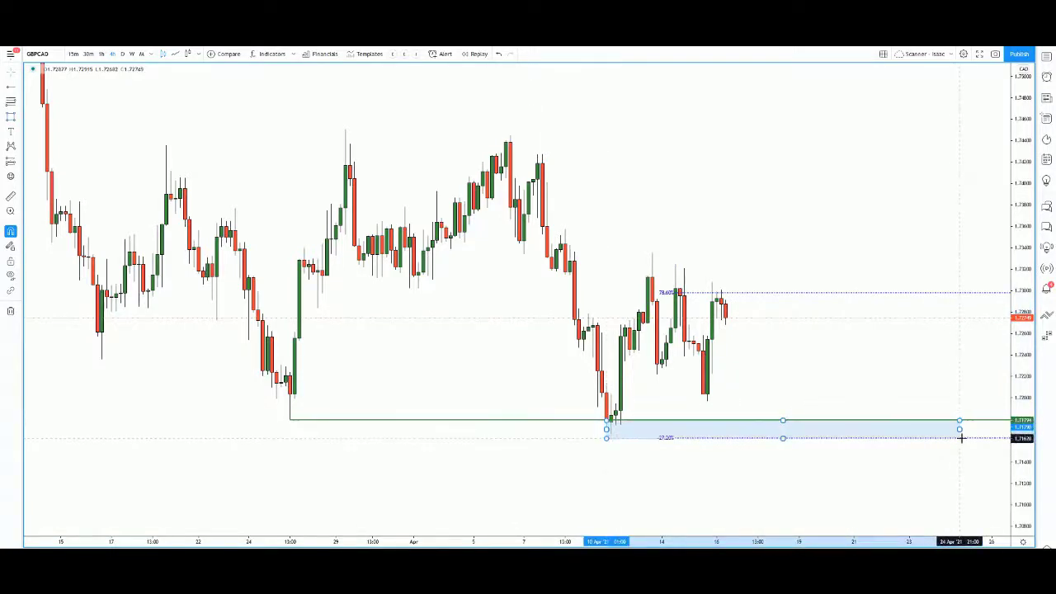
pyautogui.click(753, 467)
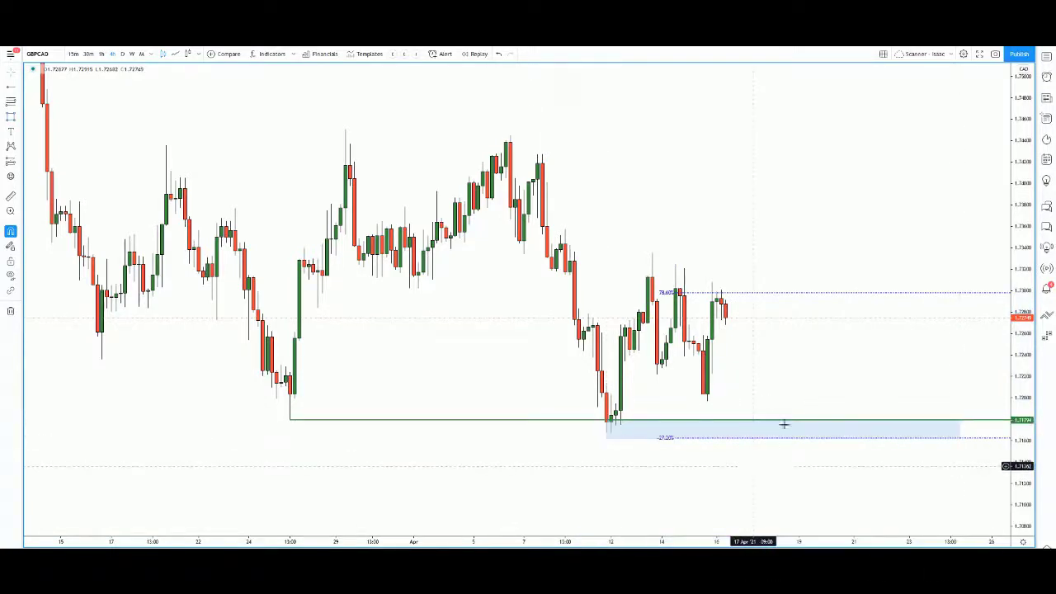
pyautogui.click(644, 439)
pyautogui.click(394, 542)
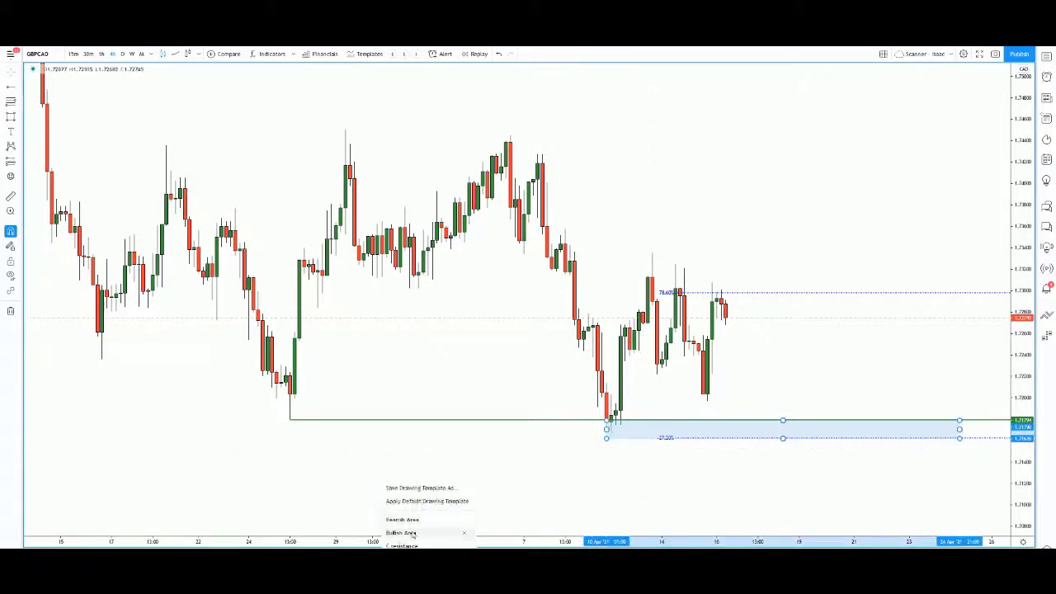
pyautogui.click(450, 532)
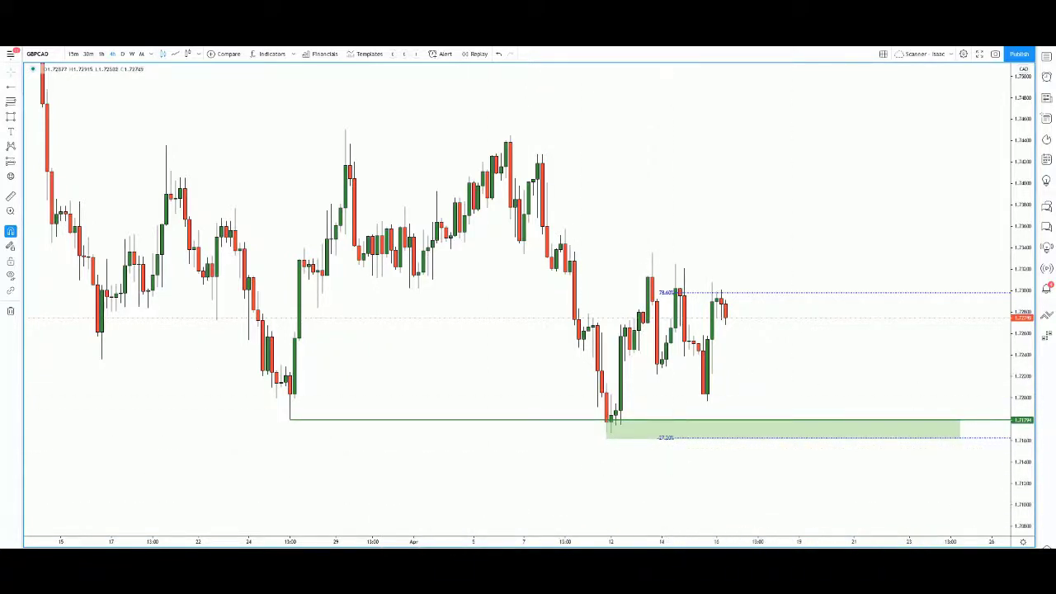
# - Draw an arrow from the current price down into the green zone, adjust its start point, and delete it
pyautogui.click(727, 324)
pyautogui.click(769, 425)
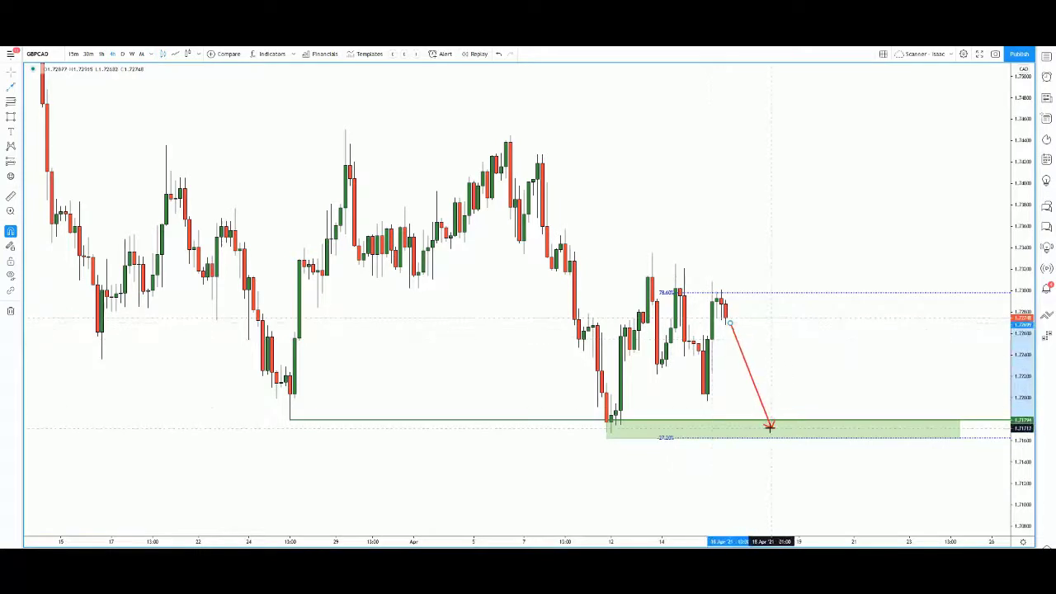
pyautogui.moveTo(729, 325); pyautogui.dragTo(735, 326)
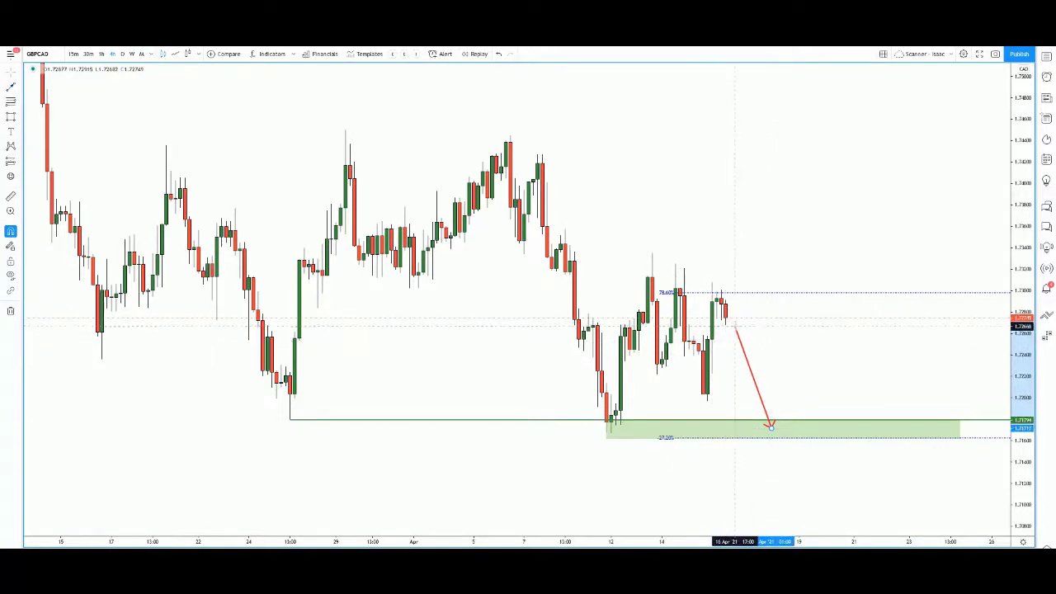
pyautogui.press('Delete')
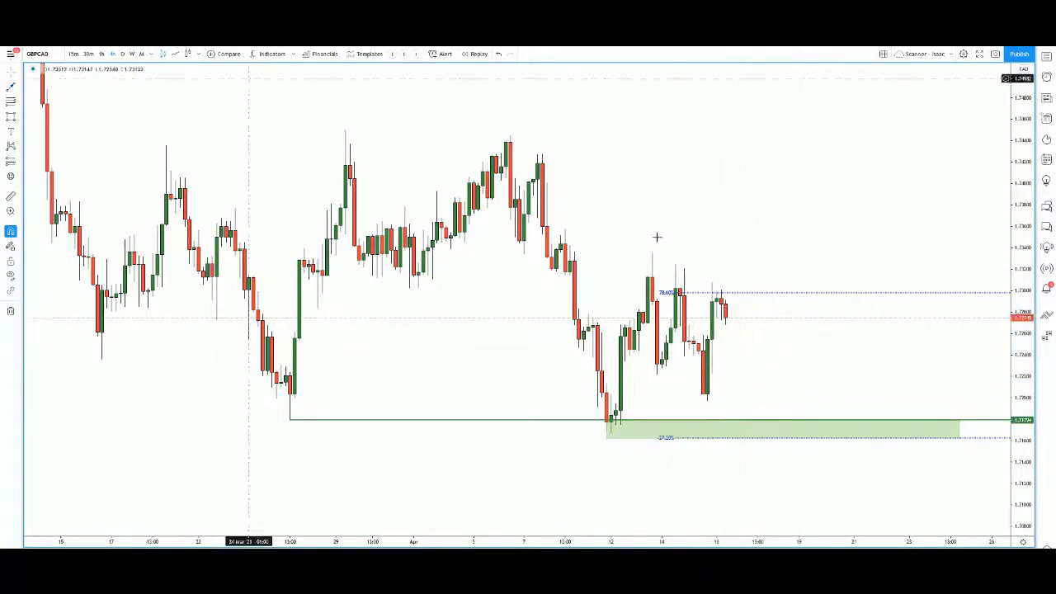
# - Apply the Take Profit template to the green horizontal ray
pyautogui.click(511, 421)
pyautogui.rightClick(384, 420)
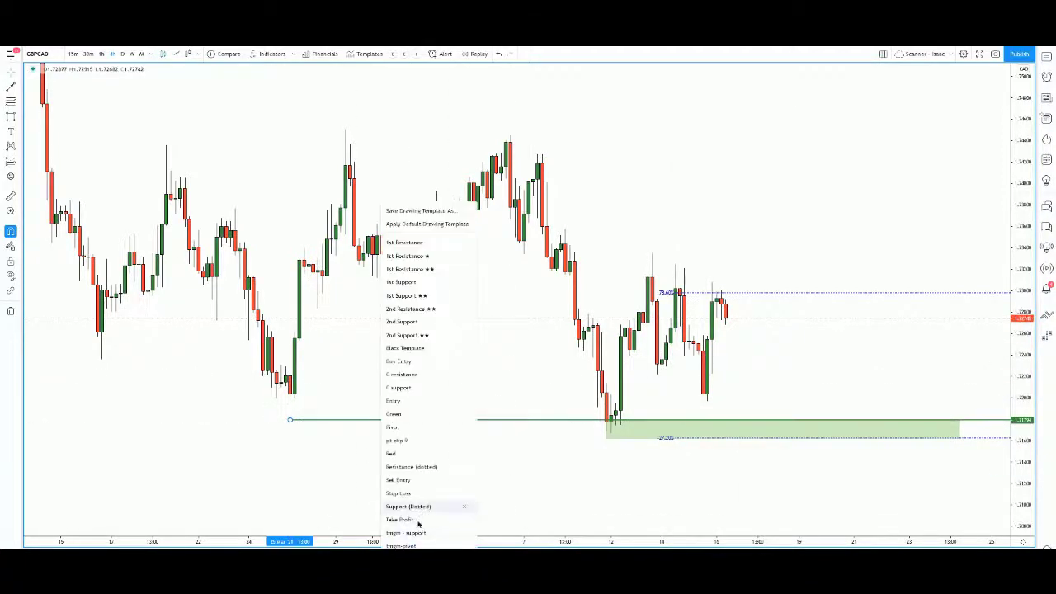
pyautogui.click(404, 505)
# - Switch the chart to the 1-hour timeframe and draw a descending trend line over the highs from 13 April to about 17 April
pyautogui.click(103, 55)
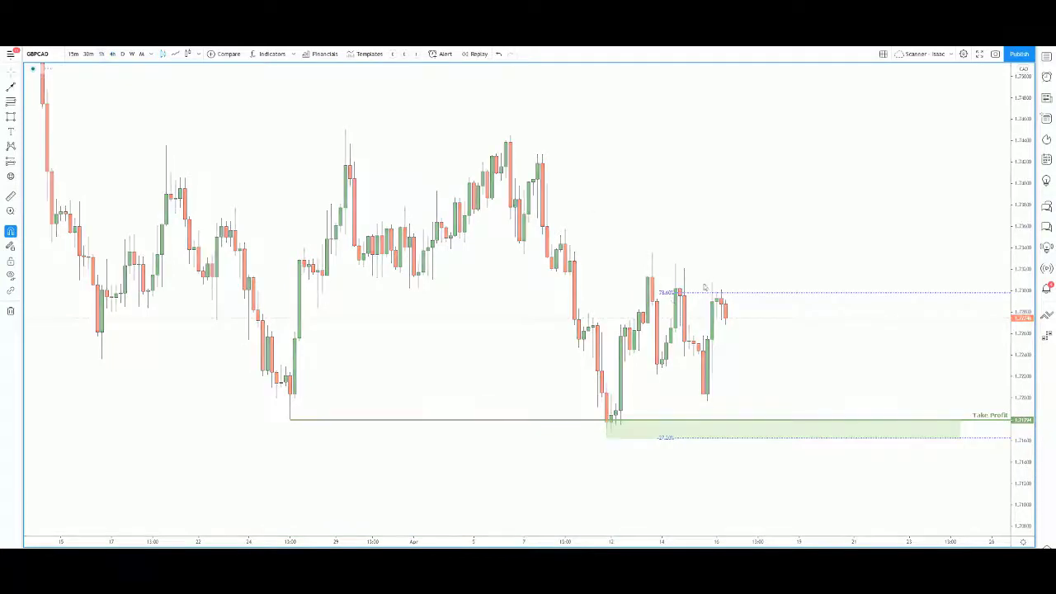
pyautogui.scroll(-2, 649, 307)
pyautogui.scroll(1, 759, 340)
pyautogui.moveTo(754, 341); pyautogui.dragTo(689, 315)
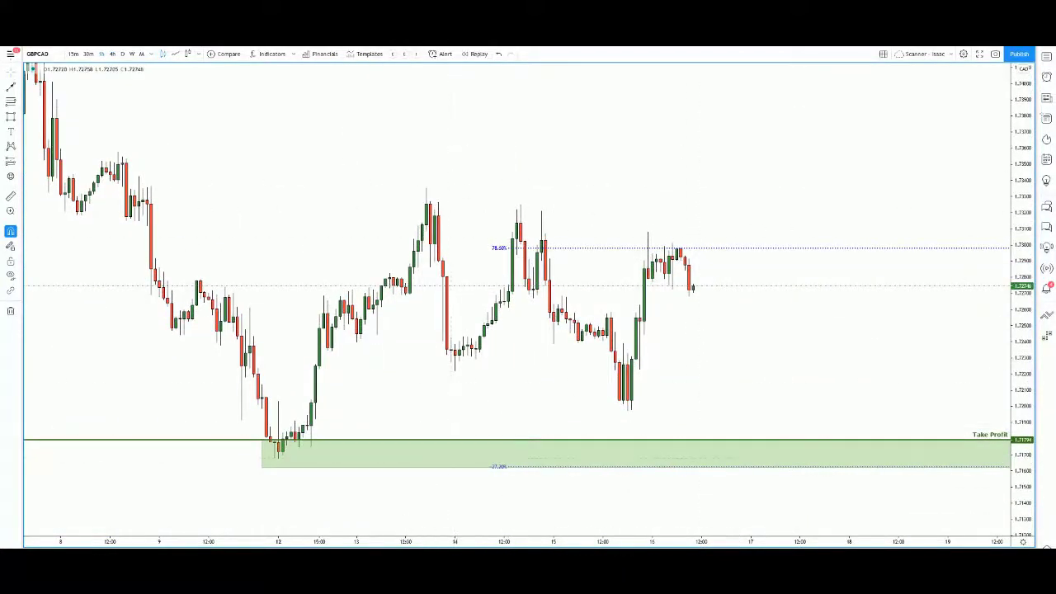
pyautogui.click(426, 188)
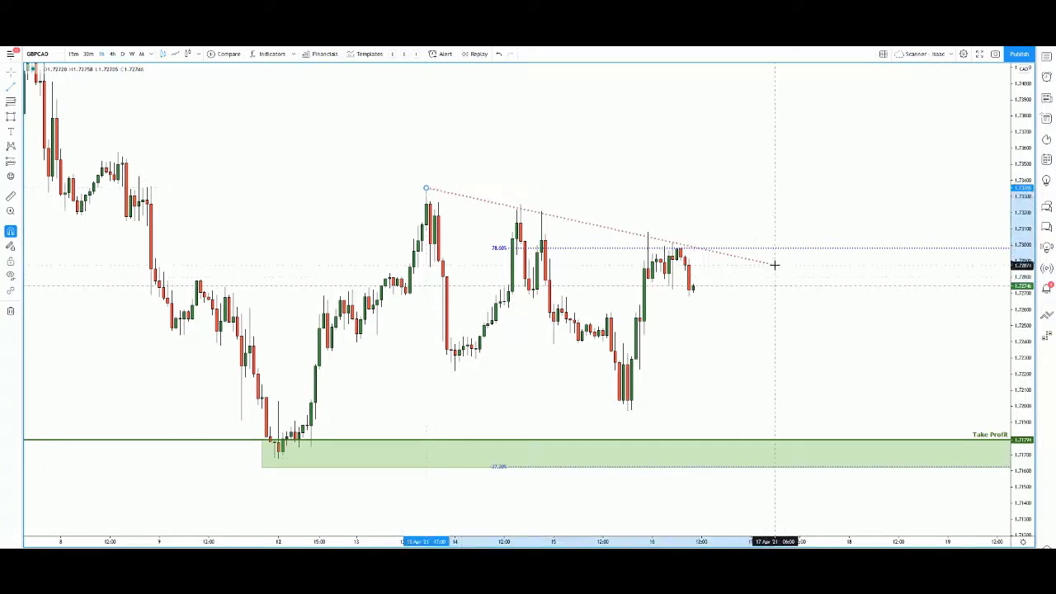
pyautogui.click(775, 269)
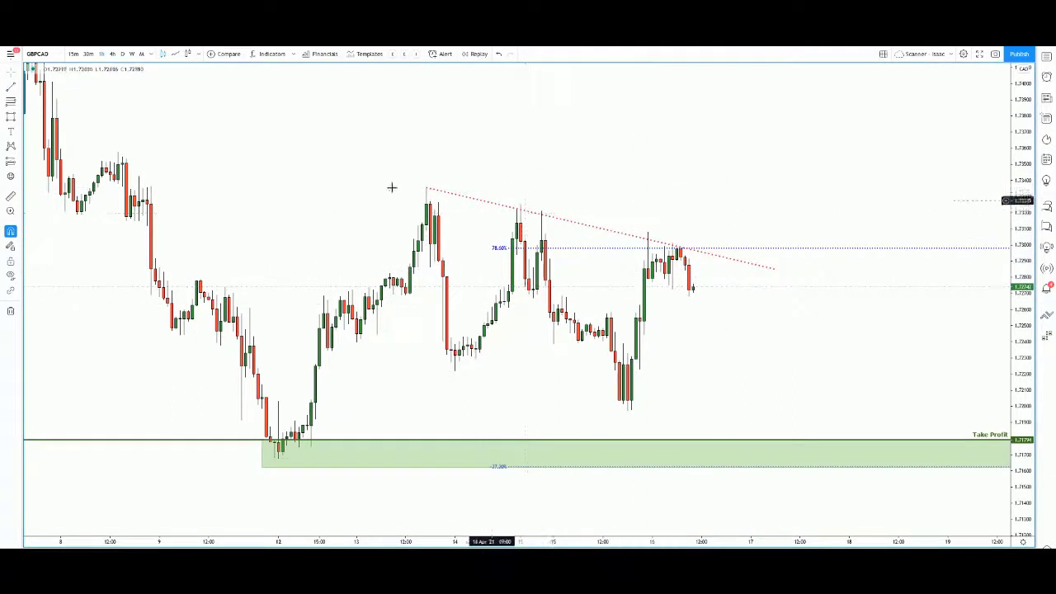
# - Draw a Fib retracement from the 15 April low to the 16 April high and display its full set of levels, including 61.8%
pyautogui.click(627, 410)
pyautogui.click(672, 244)
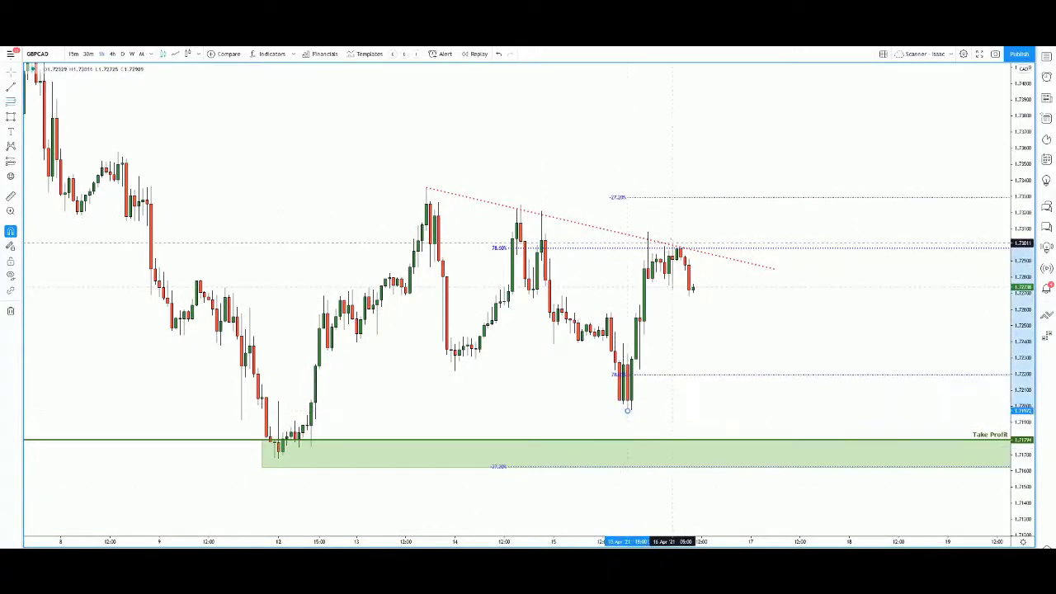
pyautogui.doubleClick(659, 378)
pyautogui.click(476, 294)
pyautogui.click(672, 450)
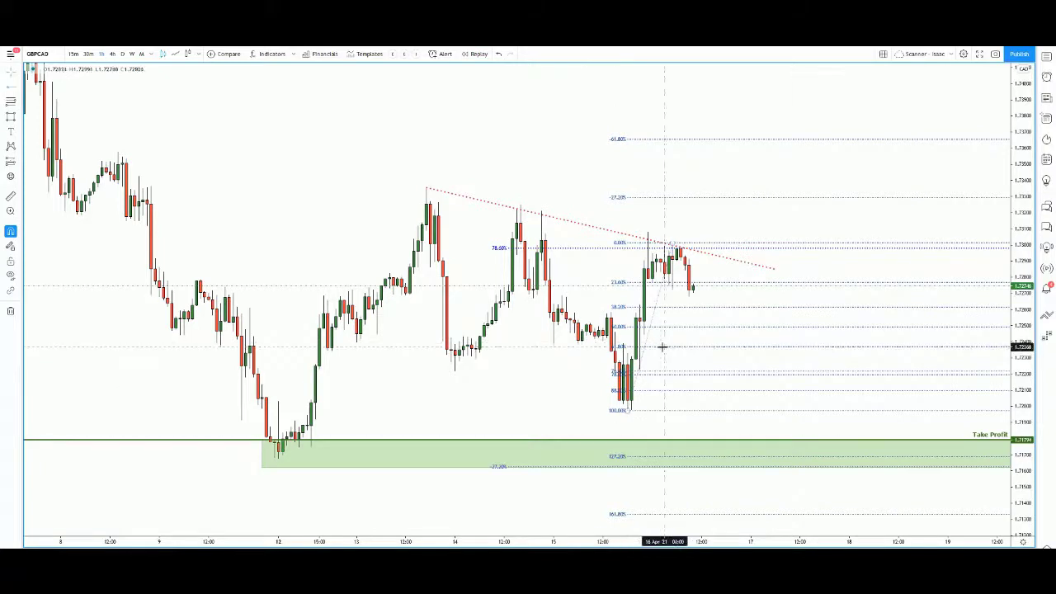
# - Place a horizontal ray at the 61.8% level with the Take Profit template, and delete the full-level Fib retracement
pyautogui.click(660, 347)
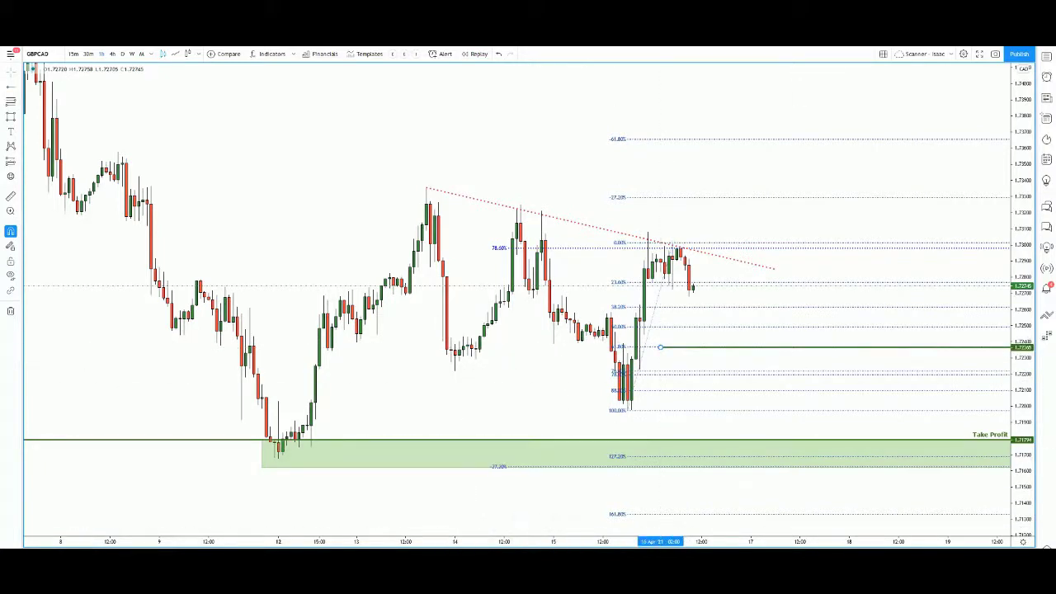
pyautogui.click(380, 503)
pyautogui.click(402, 518)
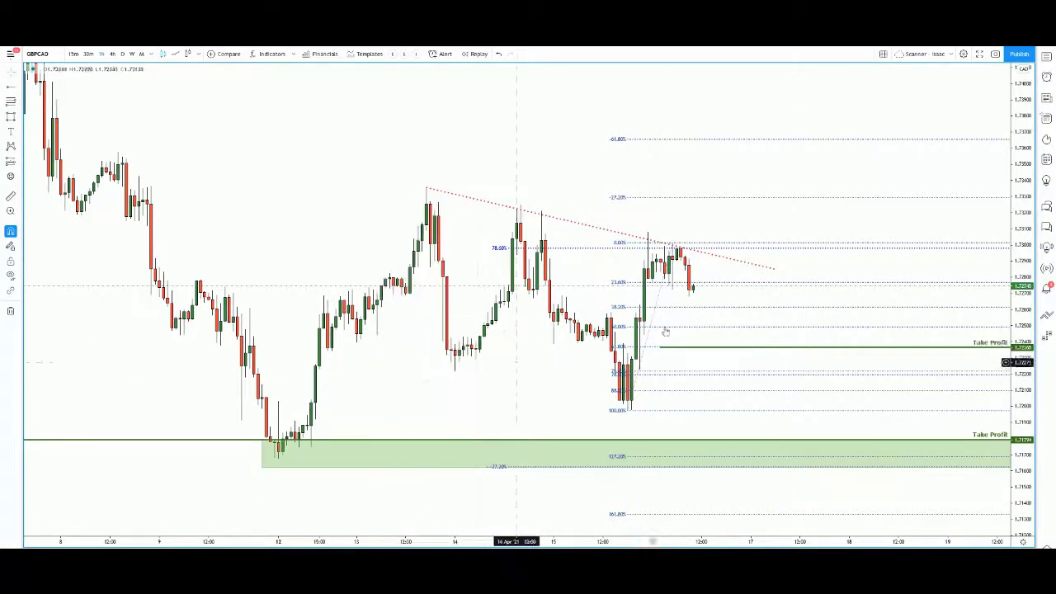
pyautogui.click(670, 330)
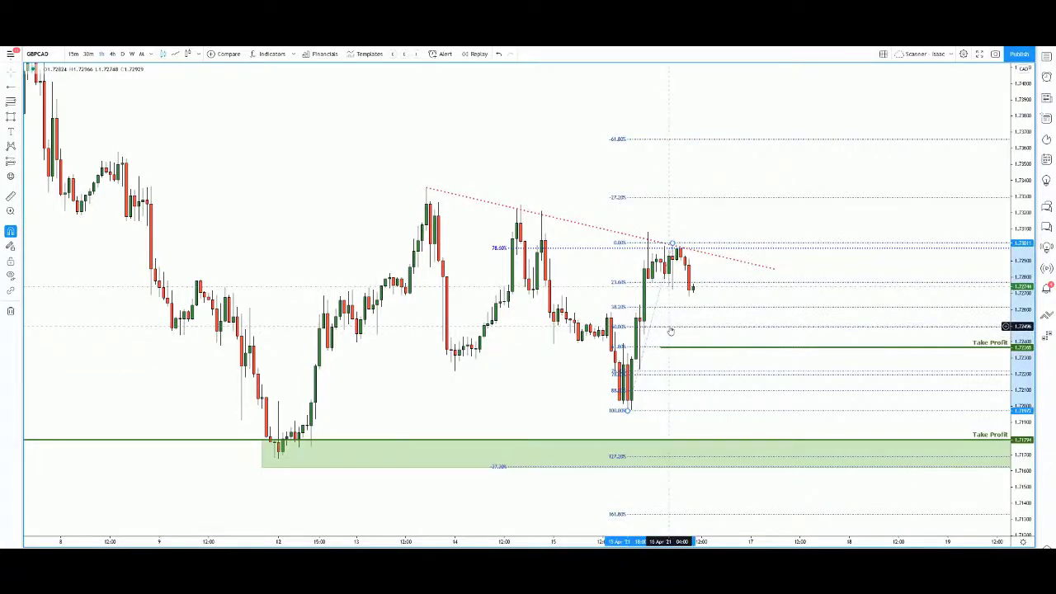
pyautogui.press('Delete')
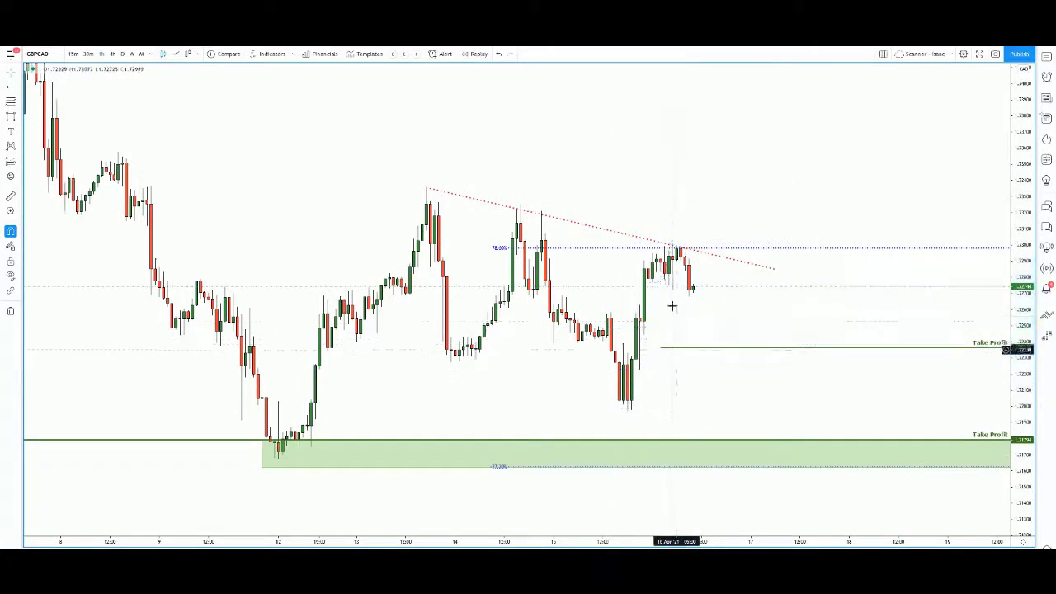
# - Draw a downward arrow from just below the trend line to the lower Take Profit line
pyautogui.moveTo(701, 267)
pyautogui.mouseDown()
pyautogui.moveTo(734, 438)
pyautogui.moveTo(720, 477)
pyautogui.moveTo(716, 435)
pyautogui.mouseUp()
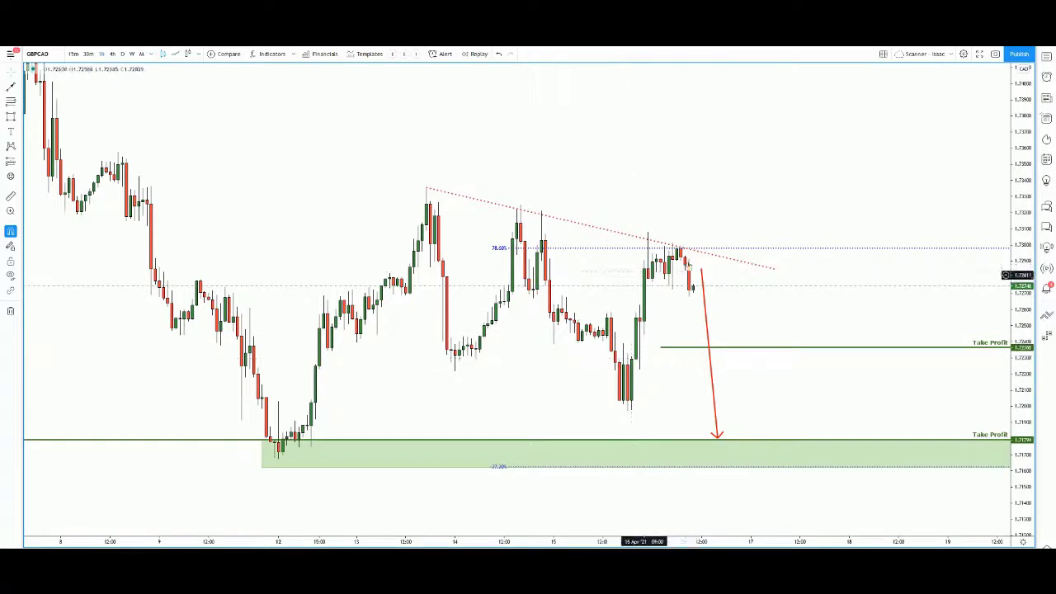
# - Draw a Fib retracement from the 16 April high below the trend line to the most recent 16 April low
pyautogui.moveTo(544, 347); pyautogui.dragTo(535, 346)
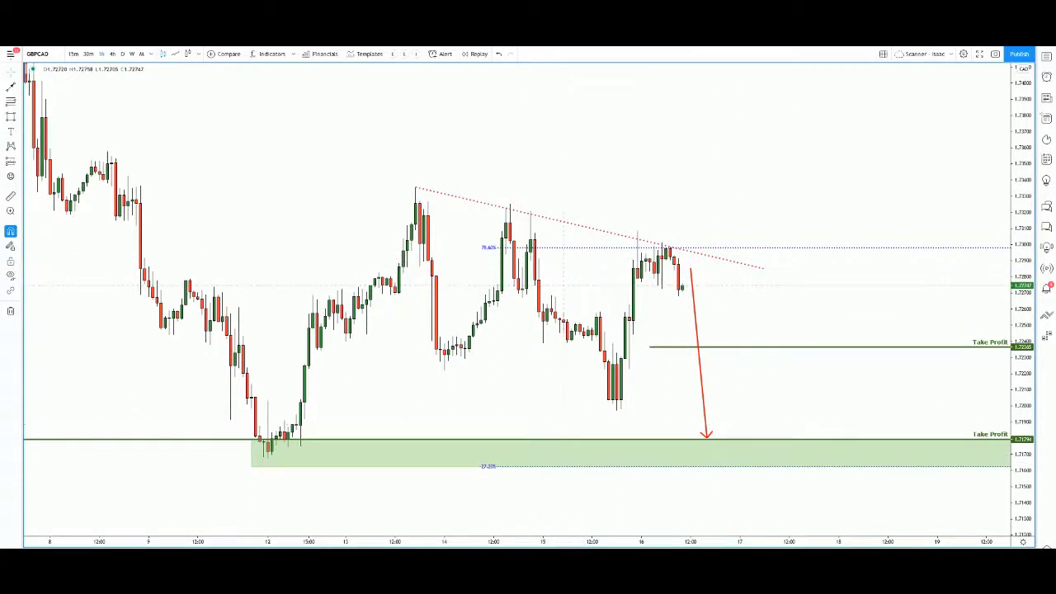
pyautogui.click(661, 242)
pyautogui.click(678, 297)
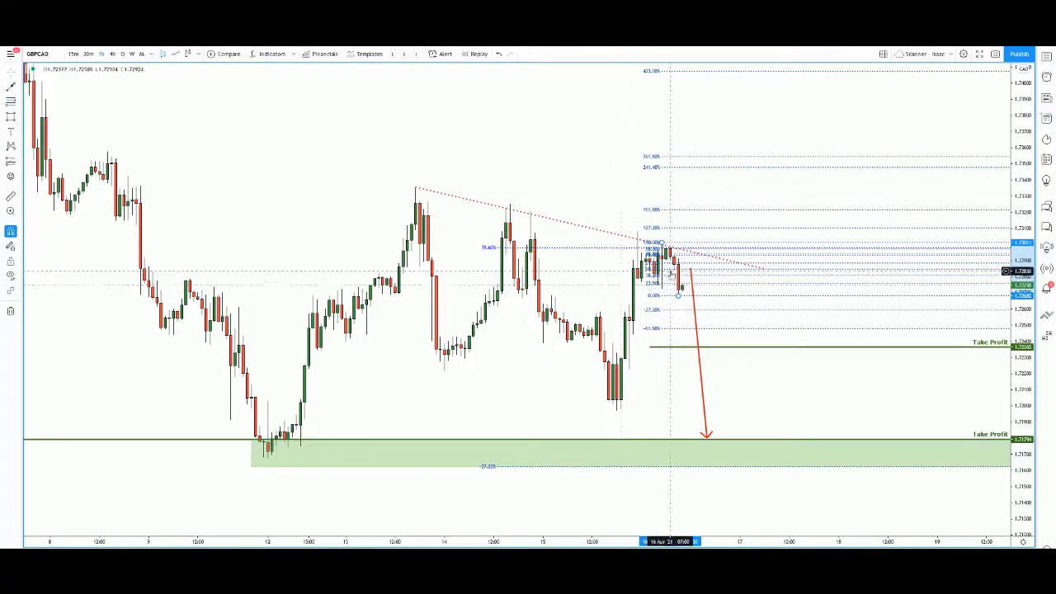
pyautogui.scroll(3, 780, 251)
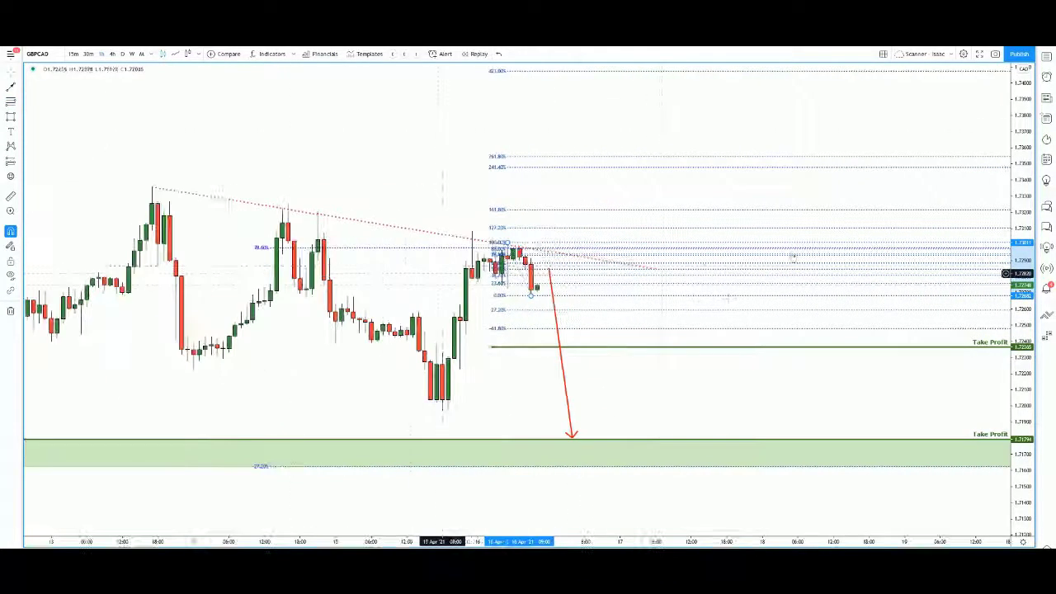
# - Switch the chart to a line display, place a horizontal ray at the 16 April swing close of 1.72824, and restore candlesticks
pyautogui.moveTo(1022, 338); pyautogui.dragTo(1022, 231)
pyautogui.moveTo(368, 401); pyautogui.dragTo(481, 382)
pyautogui.click(175, 53)
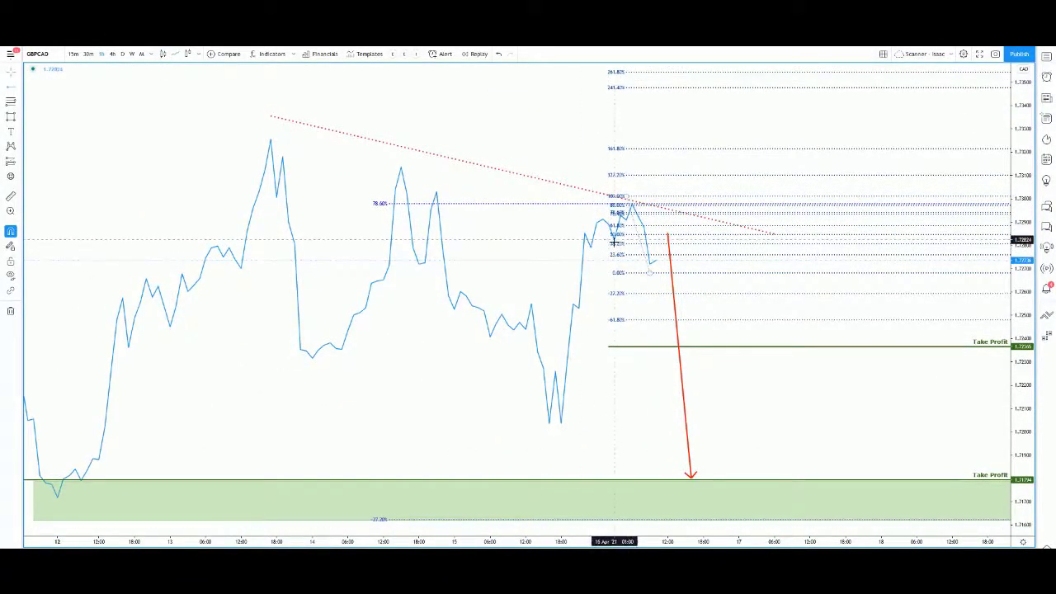
pyautogui.click(163, 54)
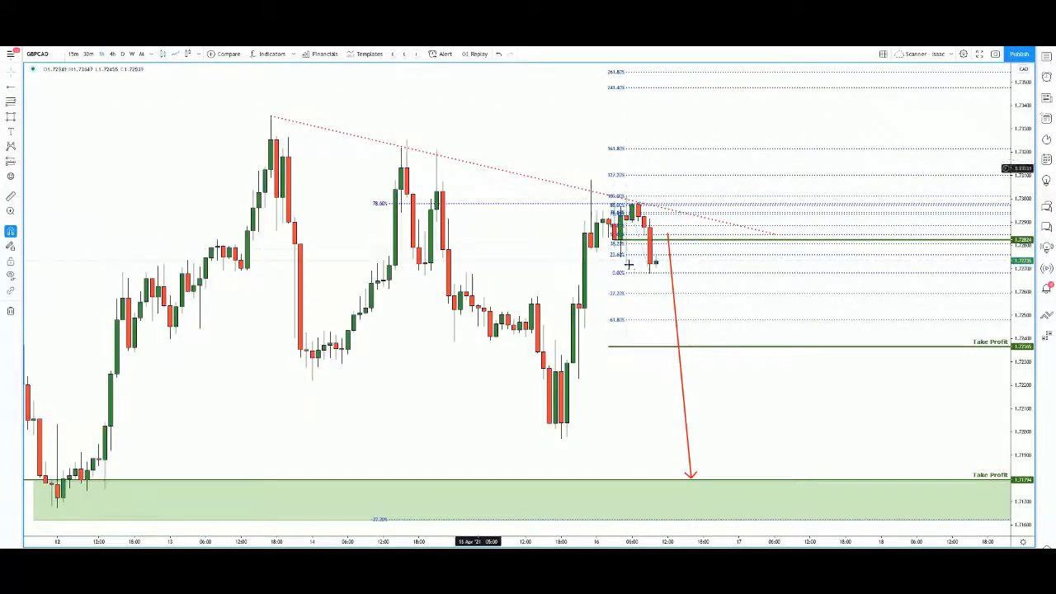
# - Shorten the lower Take Profit ray by setting its starting bar coordinate to 290
pyautogui.scroll(-3, 629, 268)
pyautogui.moveTo(1023, 236); pyautogui.dragTo(1023, 436)
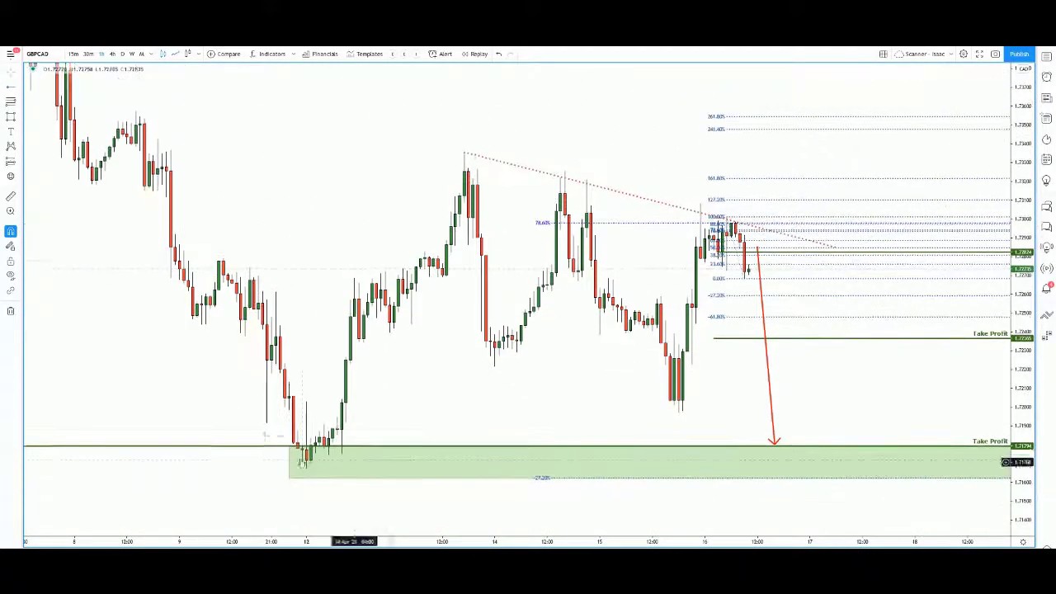
pyautogui.doubleClick(260, 445)
pyautogui.click(525, 281)
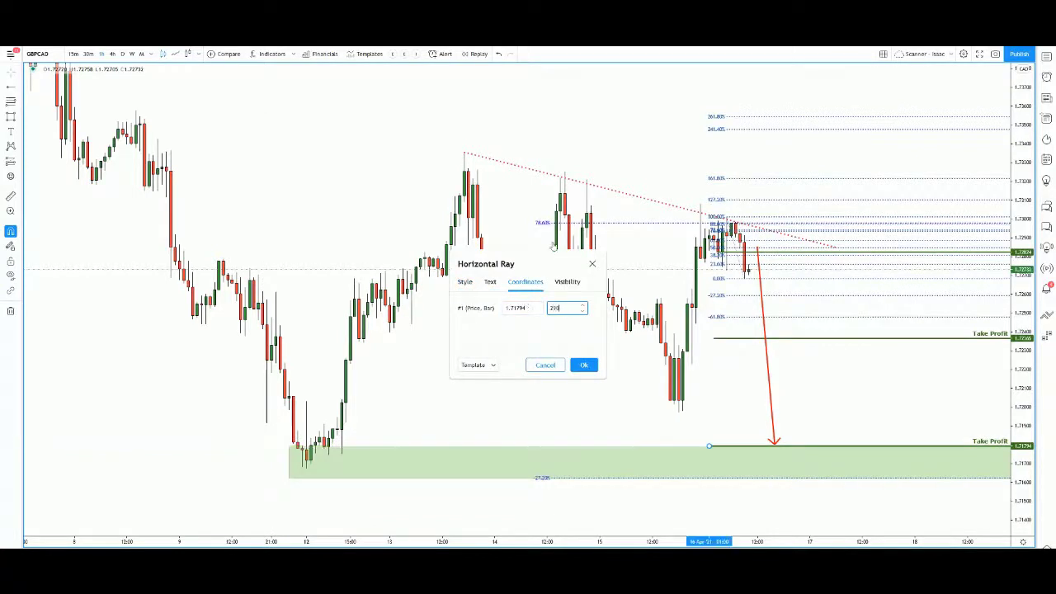
pyautogui.click(583, 365)
# - Delete the 16 April Fib retracement and apply the Entry template to the horizontal ray at 1.72824
pyautogui.click(737, 279)
pyautogui.press('Delete')
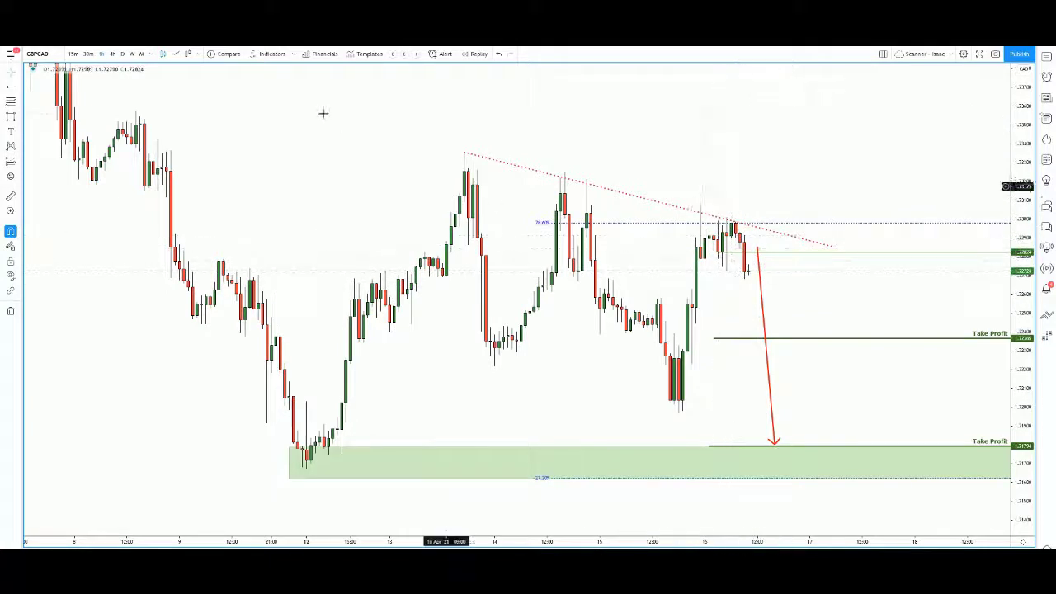
pyautogui.click(806, 253)
pyautogui.click(407, 546)
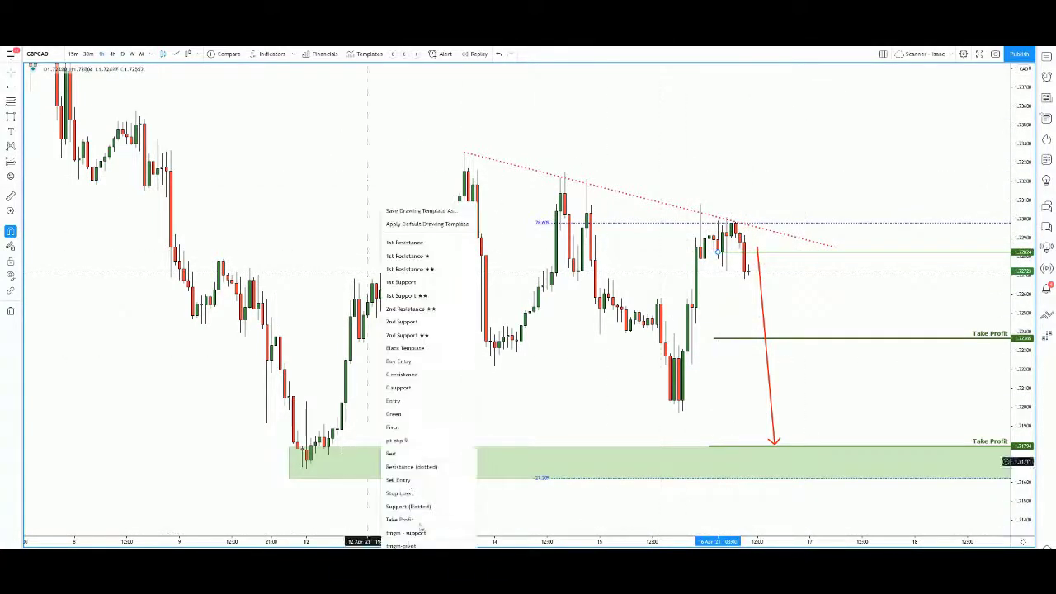
pyautogui.click(407, 400)
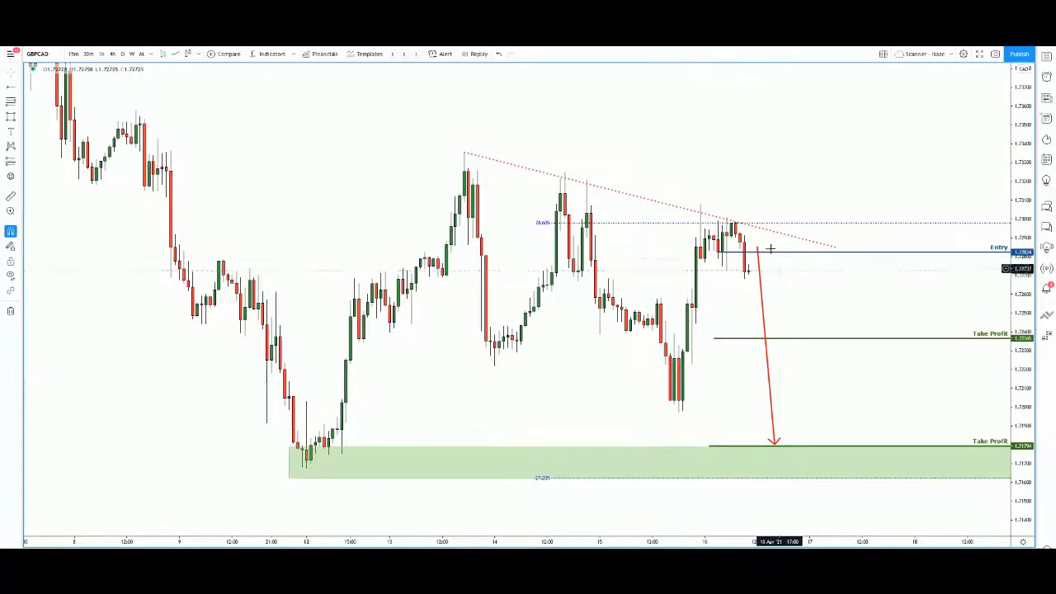
# - Shift the downward arrow slightly forward in time so it runs from the Entry line to the lower Take Profit line
pyautogui.click(773, 441)
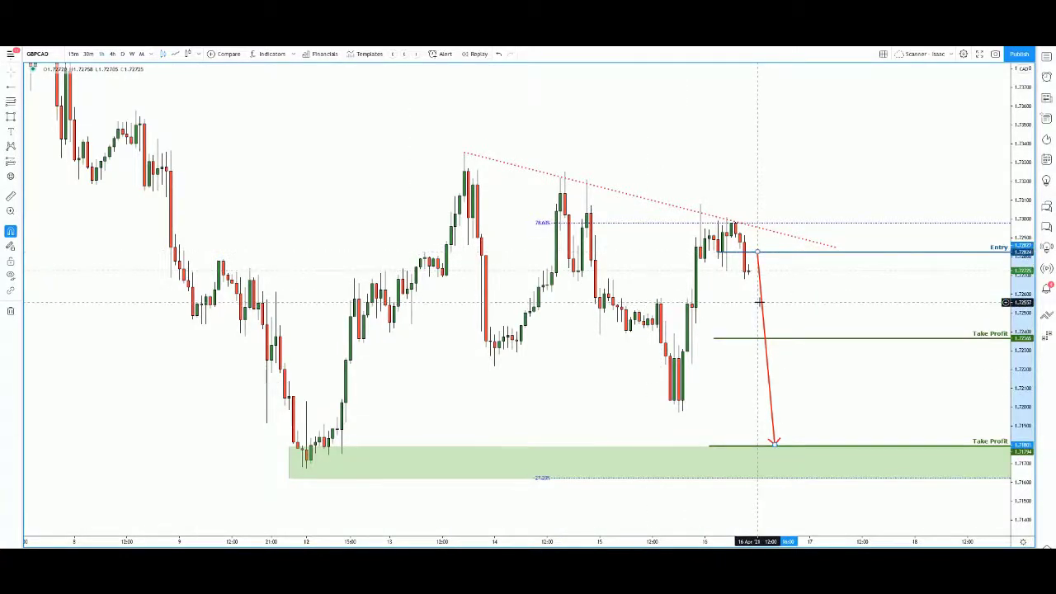
pyautogui.moveTo(767, 304); pyautogui.dragTo(784, 306)
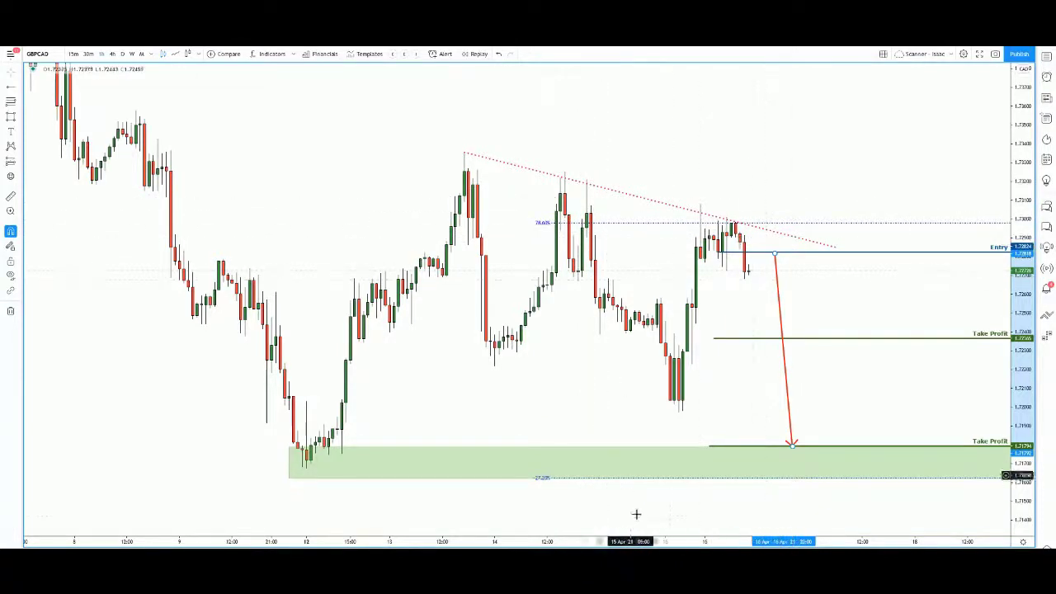
pyautogui.click(640, 227)
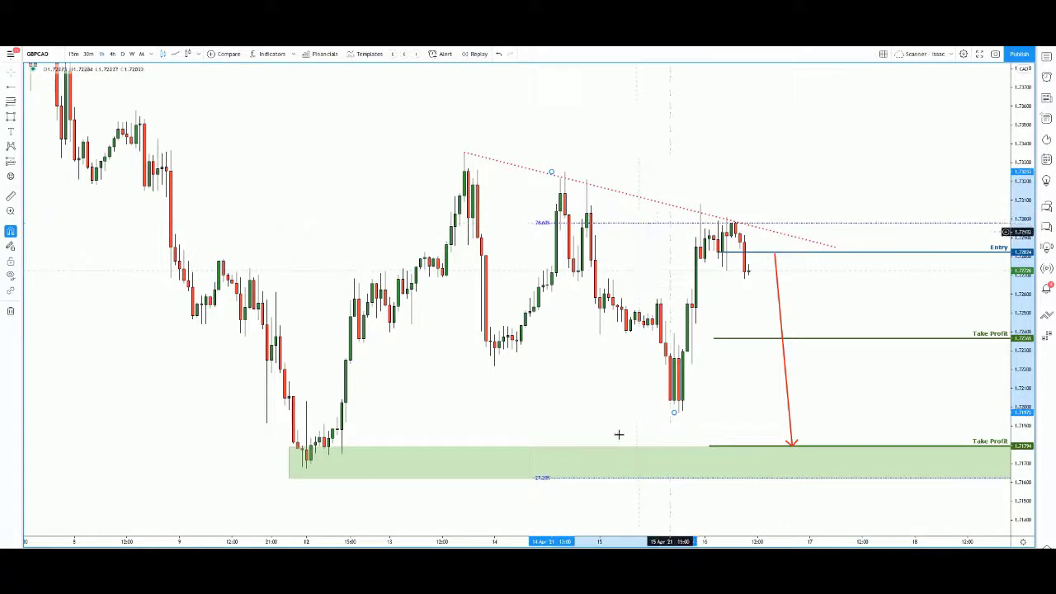
# - Place a horizontal ray just above the 15 April 22:00 swing high and apply the Stop Loss template
pyautogui.click(701, 202)
pyautogui.moveTo(775, 203); pyautogui.dragTo(774, 196)
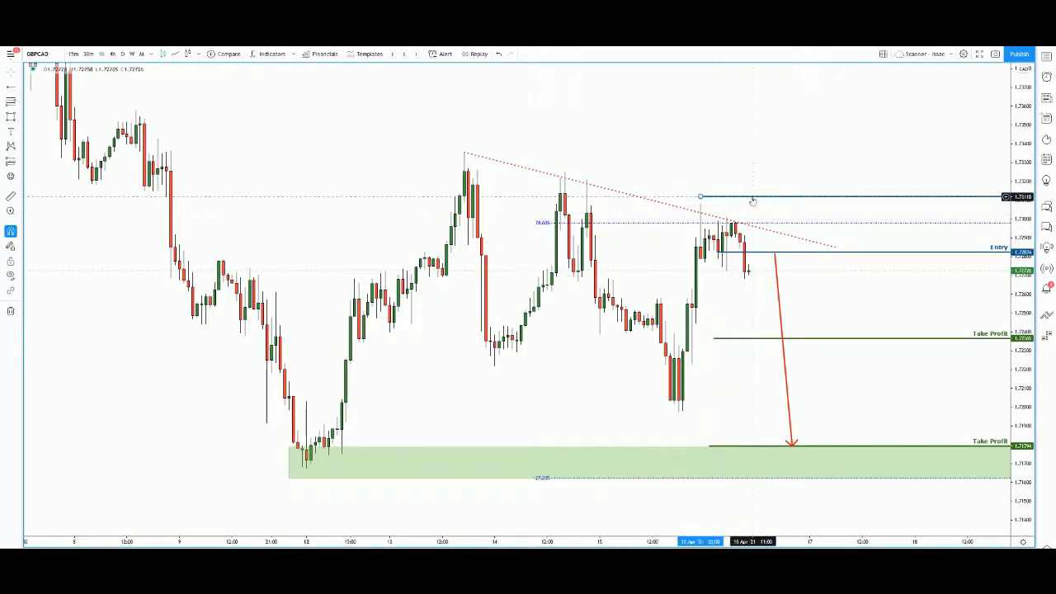
pyautogui.doubleClick(753, 198)
pyautogui.click(479, 366)
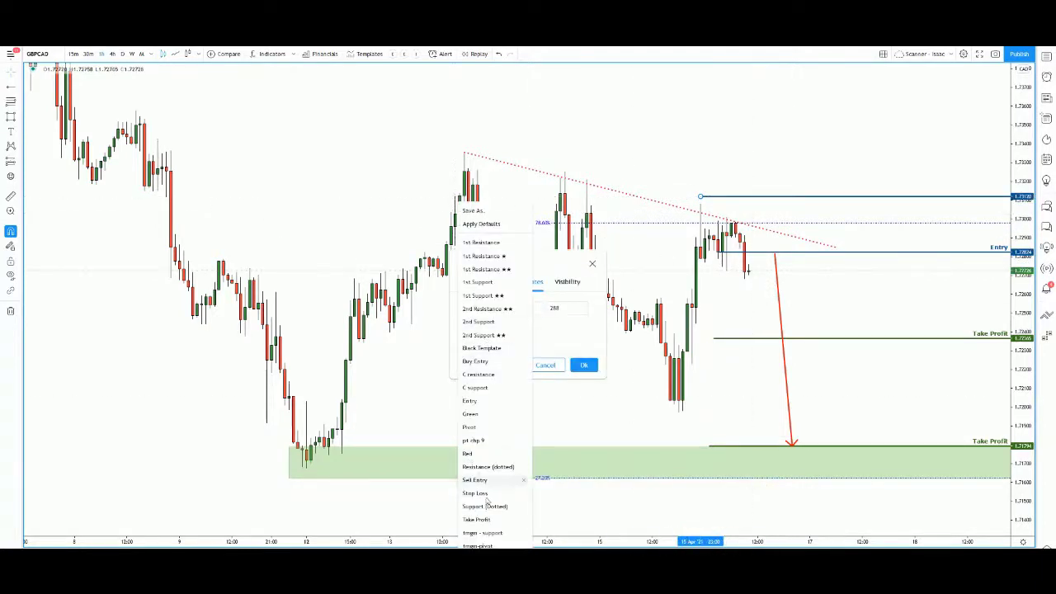
pyautogui.click(475, 493)
pyautogui.click(583, 364)
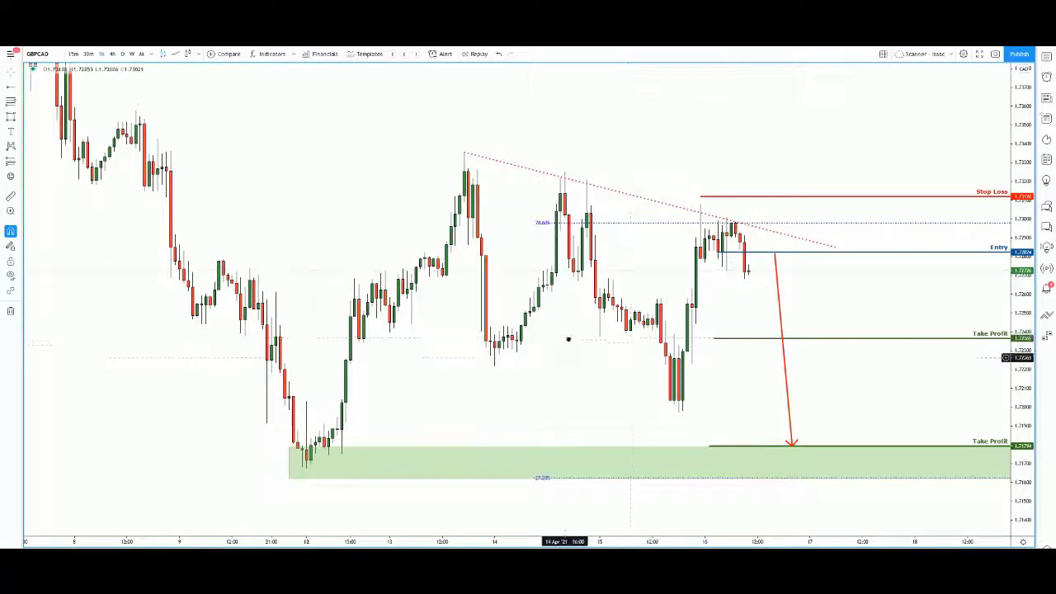
# - Load the saved indicator template that adds a Stochastic pane below the price chart
pyautogui.moveTo(566, 356); pyautogui.dragTo(569, 340)
pyautogui.click(369, 54)
pyautogui.click(386, 150)
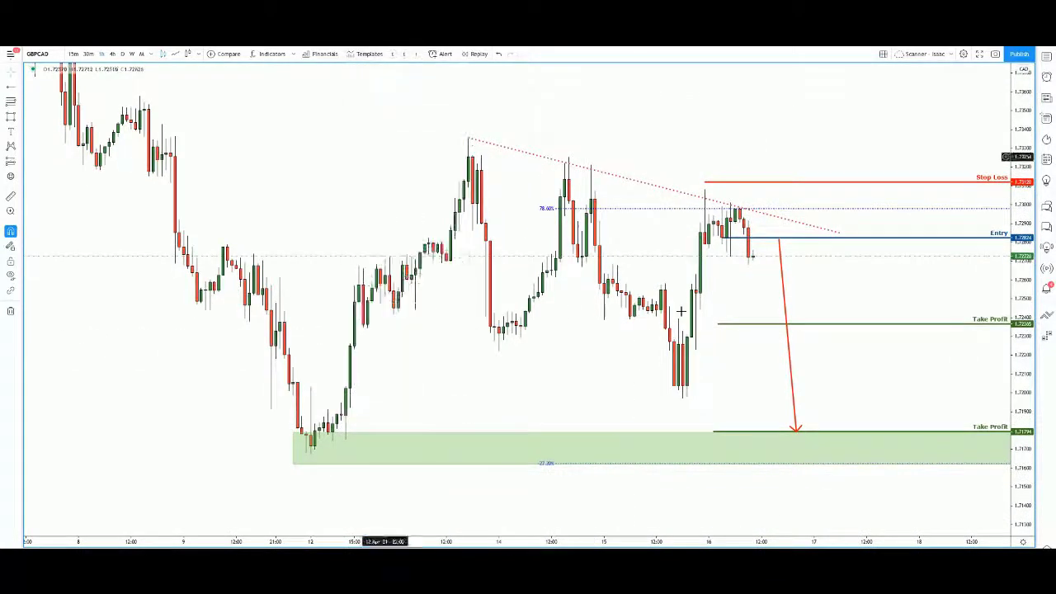
pyautogui.scroll(-2, 522, 471)
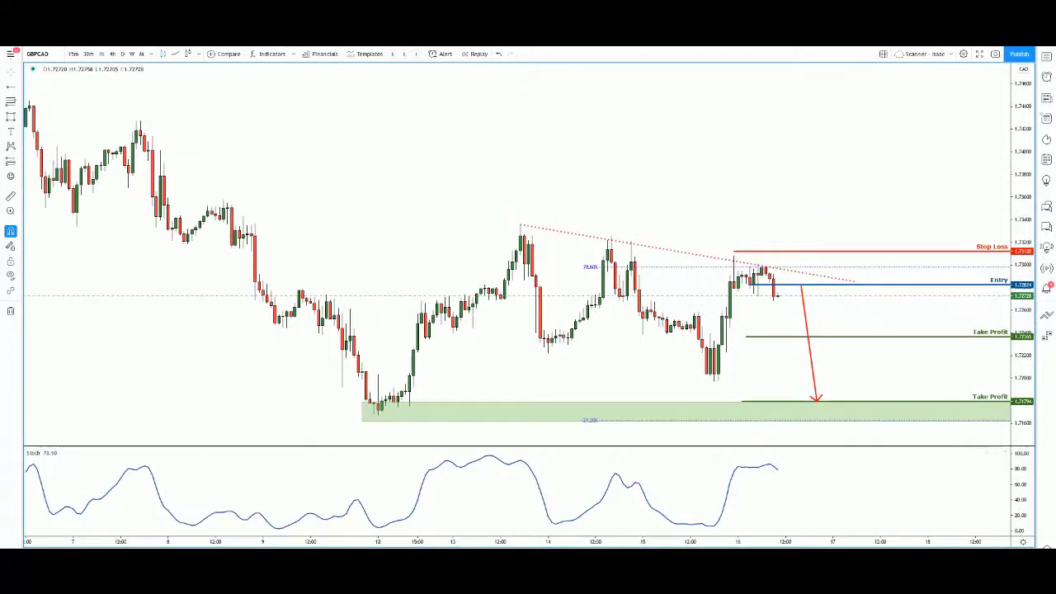
# - Place a horizontal ray at about 90 in the Stochastic pane and apply the Resistance (dotted) template
pyautogui.hotkey('alt', 'j')
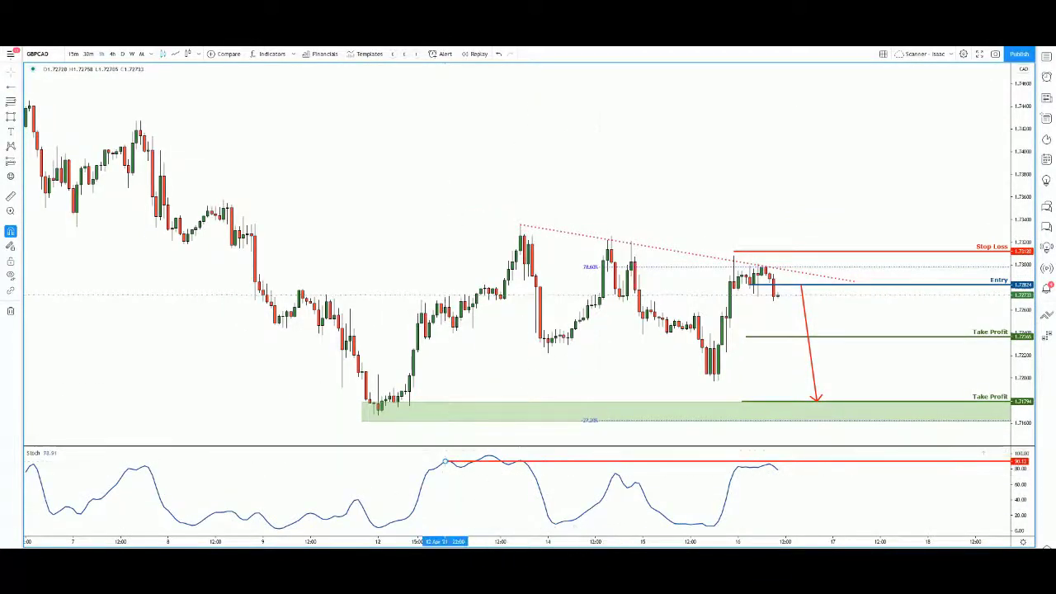
pyautogui.click(393, 554)
pyautogui.click(429, 467)
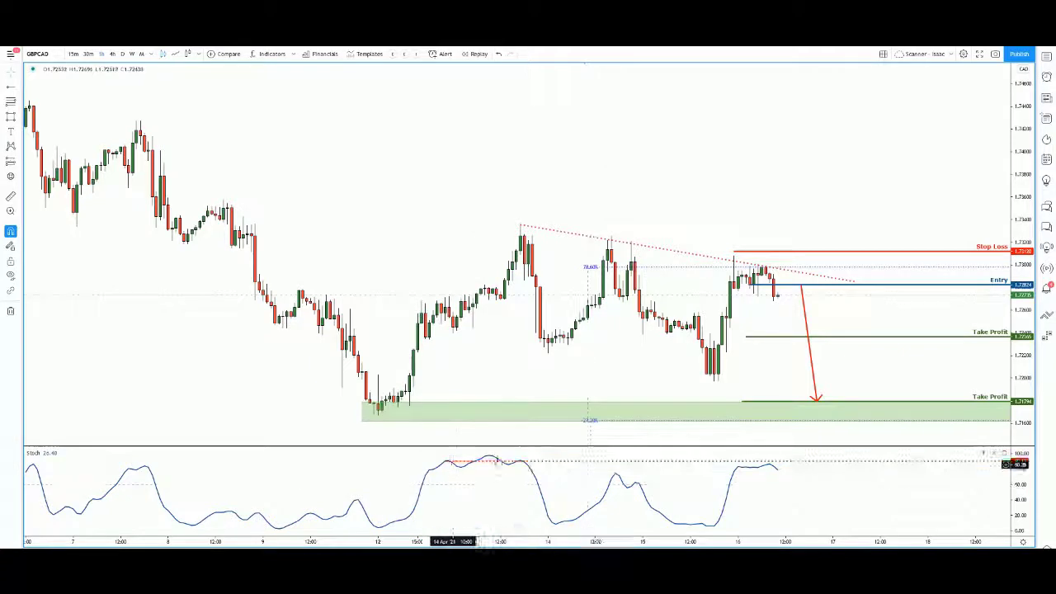